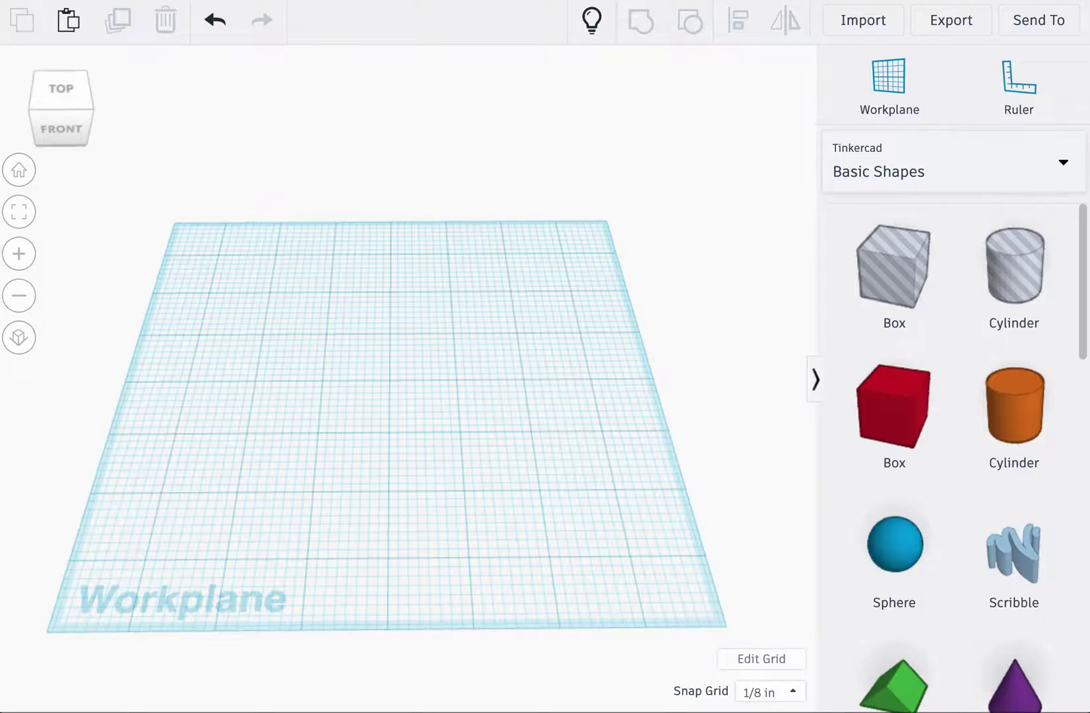
- Add a red Box from Basic Shapes to the workplane
click(906, 421)
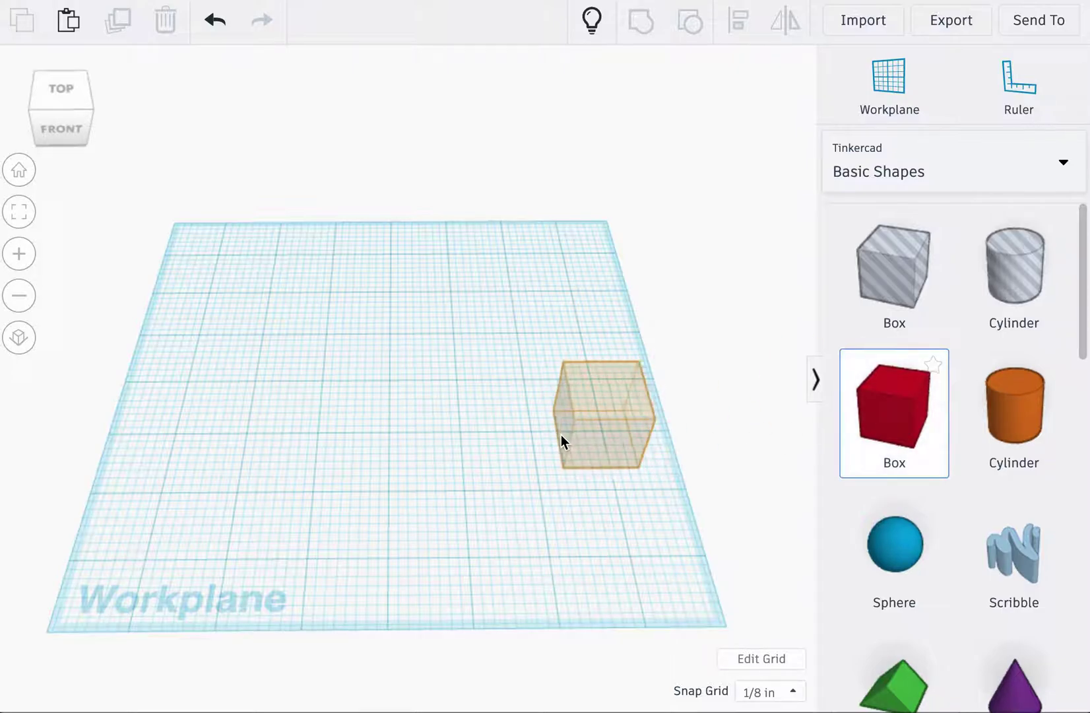
click(255, 370)
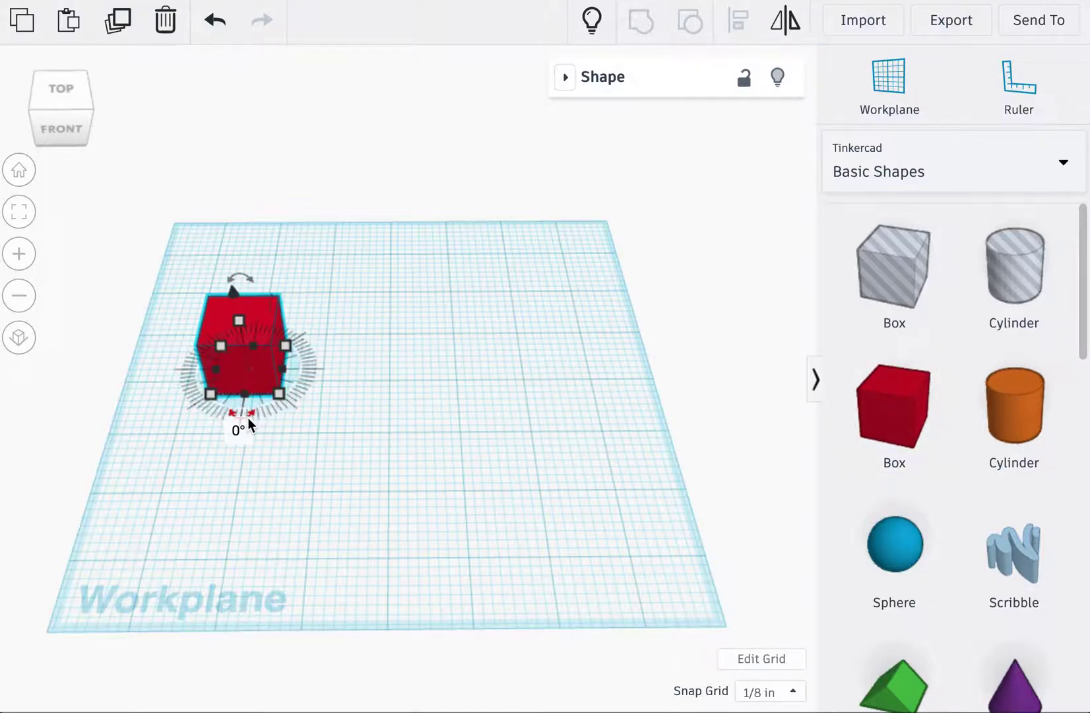
click(239, 431)
key(Return)
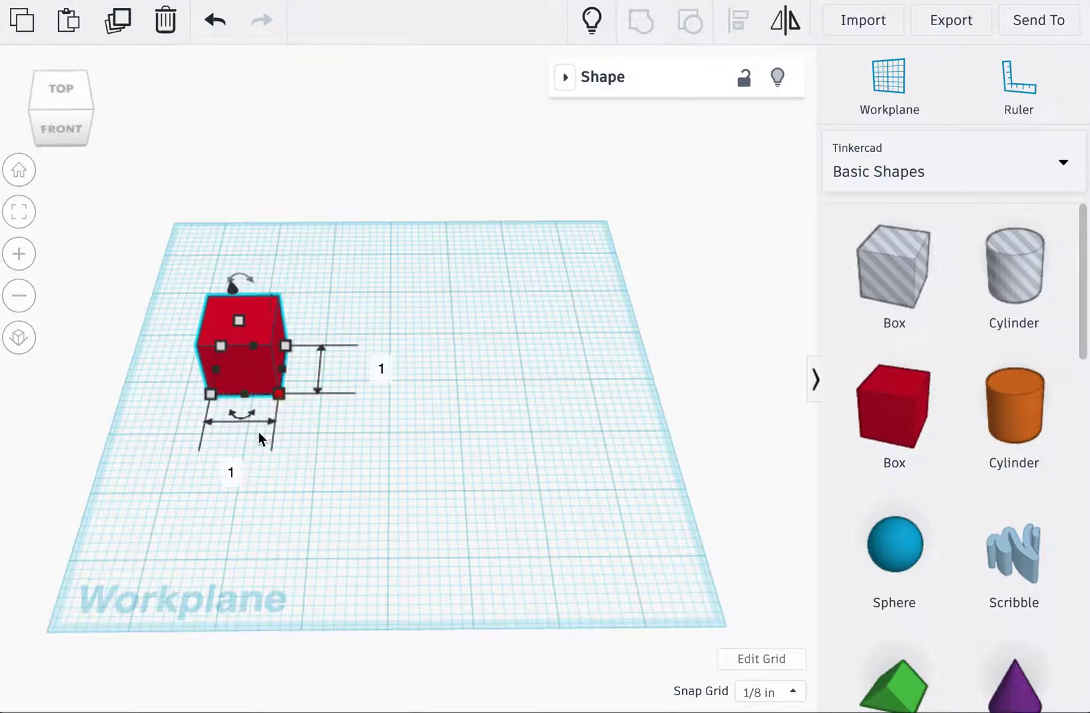
- Resize the red box to 3 wide by 2 deep, keeping its 1-unit height
text(3)
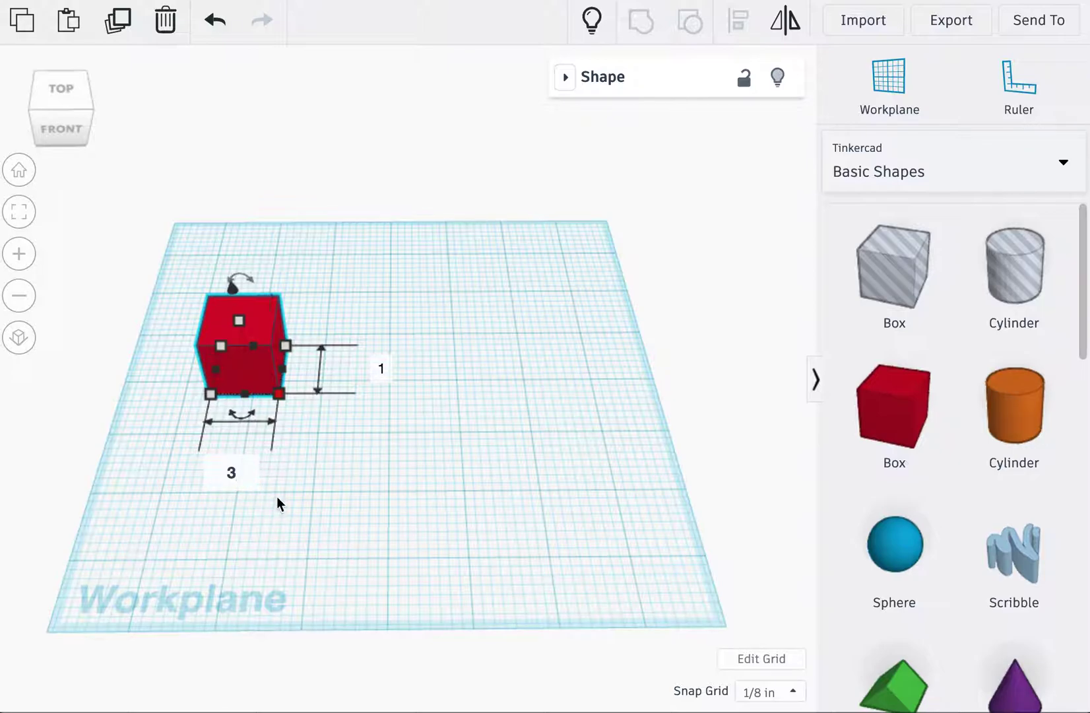
key(Return)
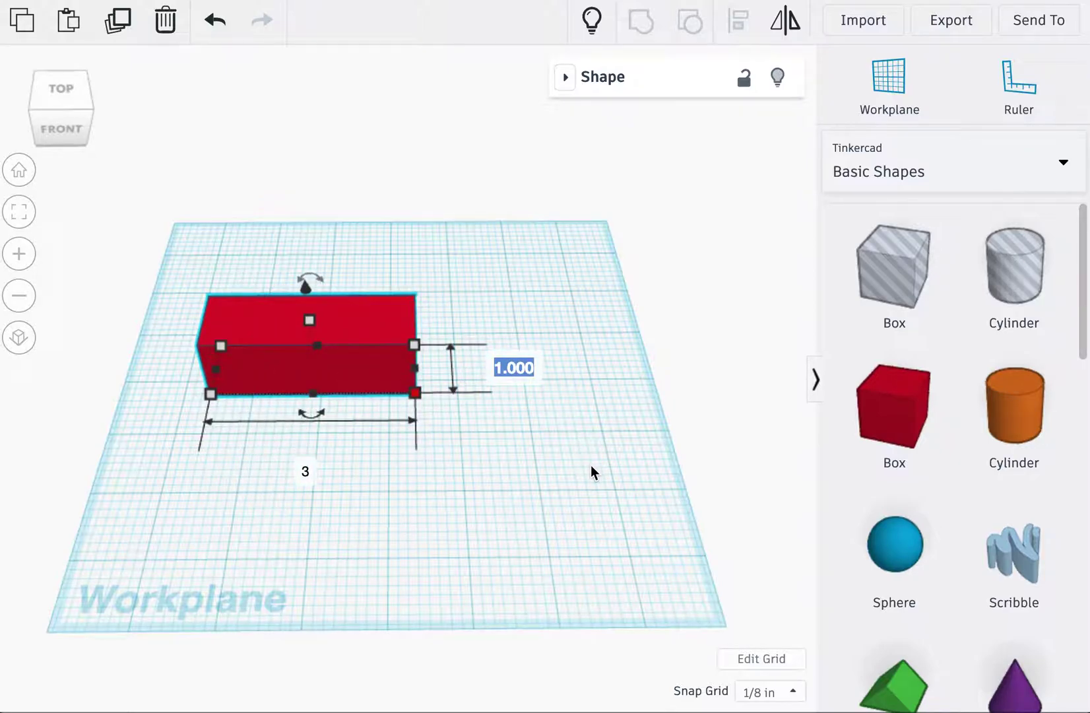
text(2)
key(Return)
click(515, 536)
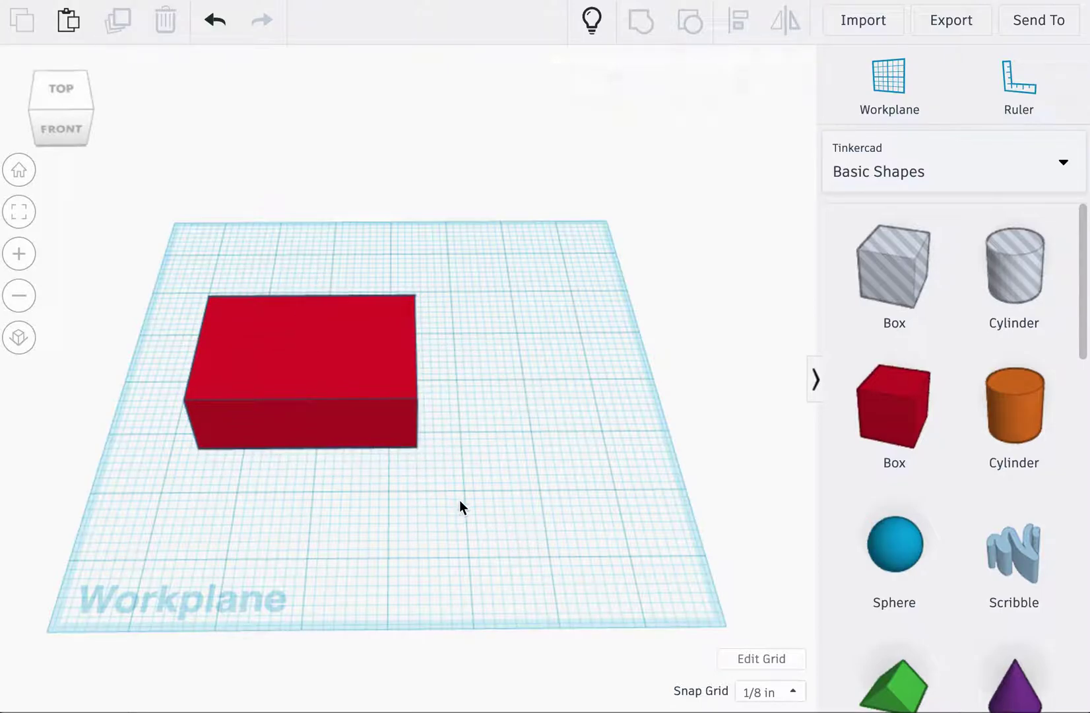
click(308, 355)
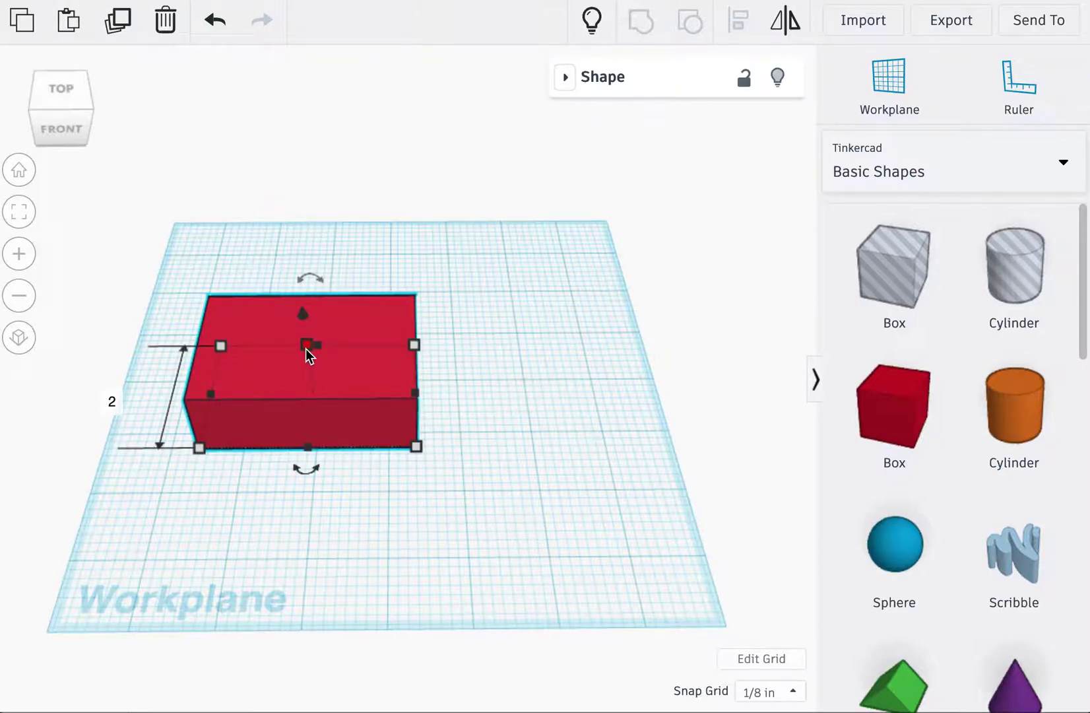
right_drag(518, 438, 317, 295)
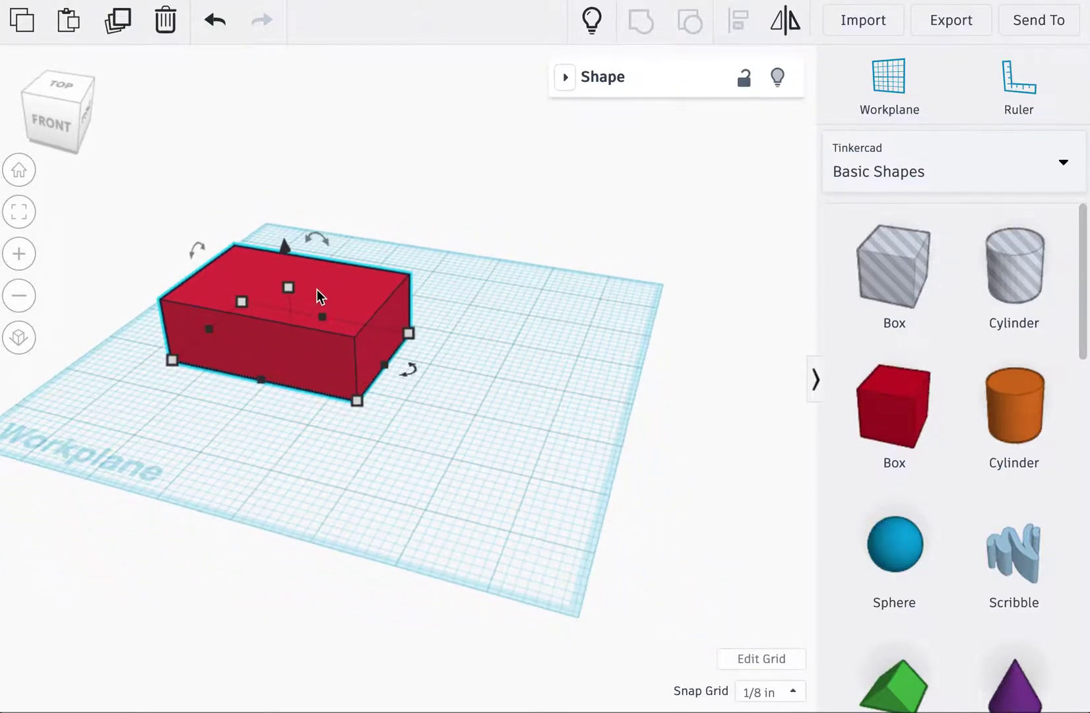
click(431, 443)
right_drag(431, 443, 549, 480)
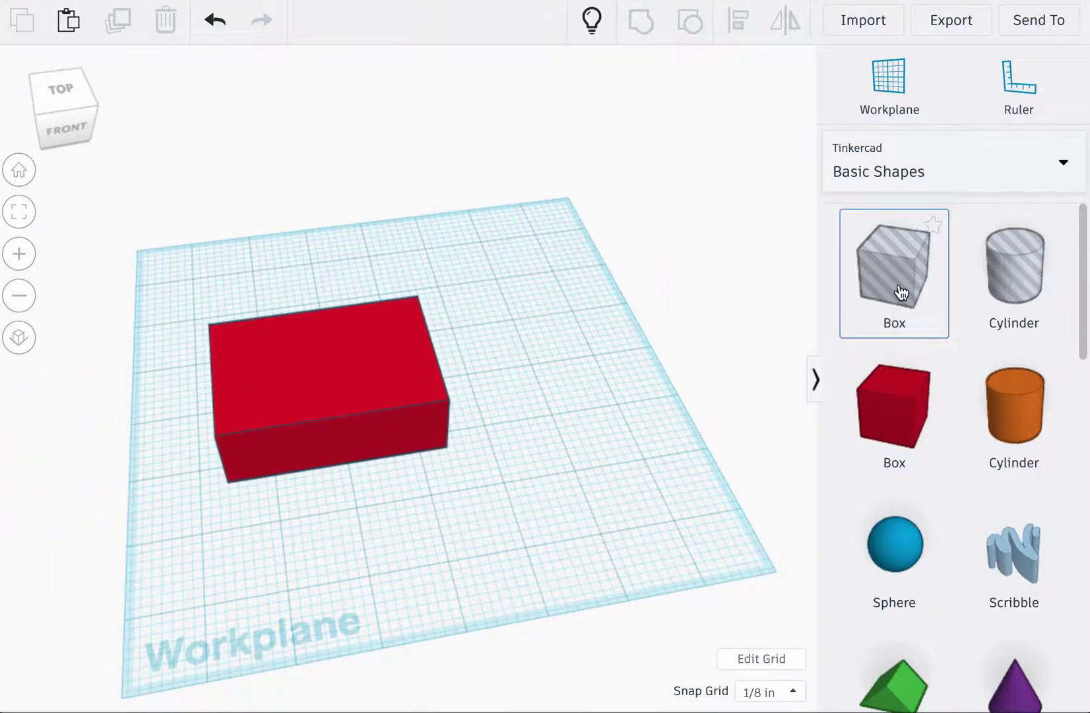
- Add a Box hole beside the red box, with distance 1.75 and width 2.75
drag(902, 293, 543, 356)
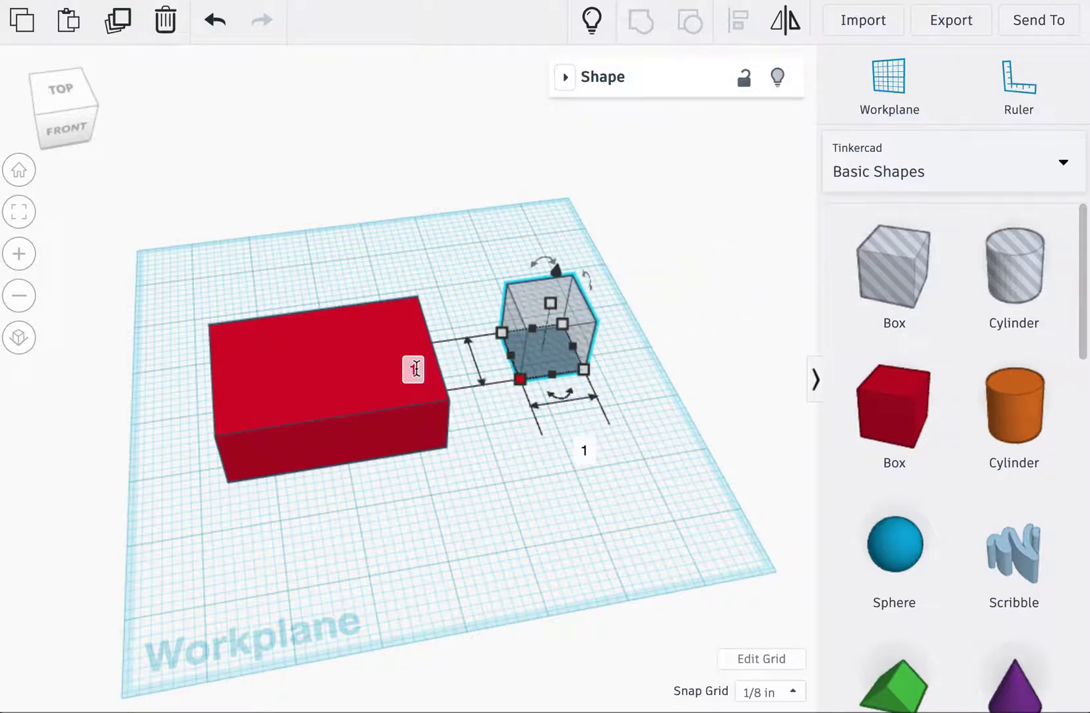
click(416, 368)
text(1.7)
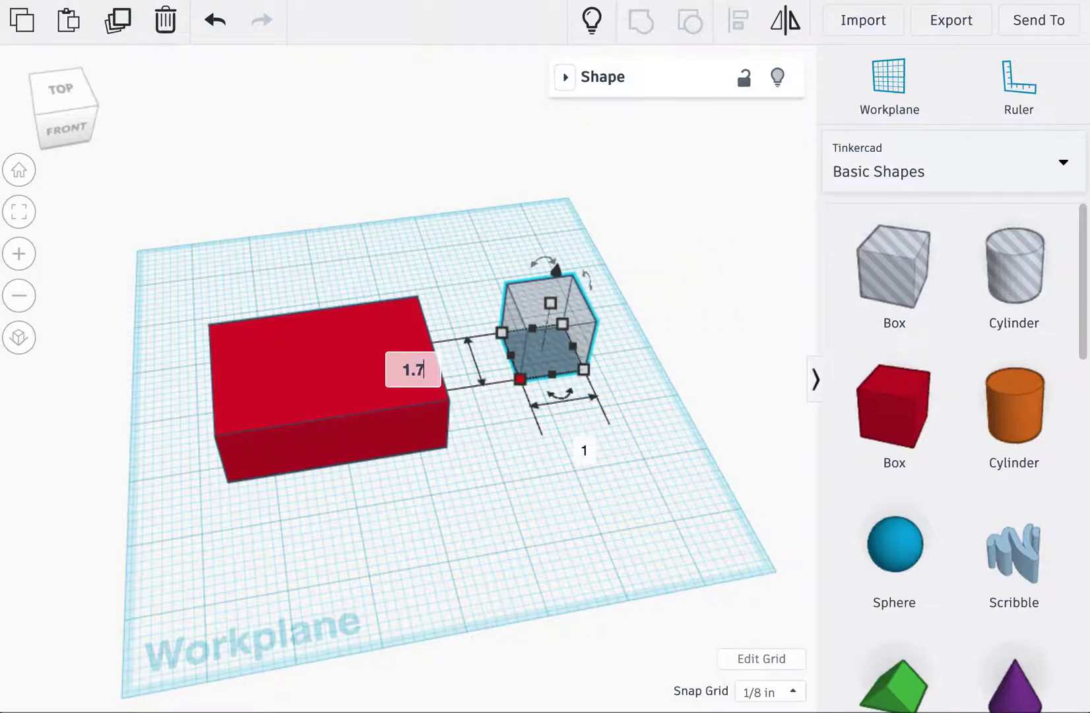
text(5)
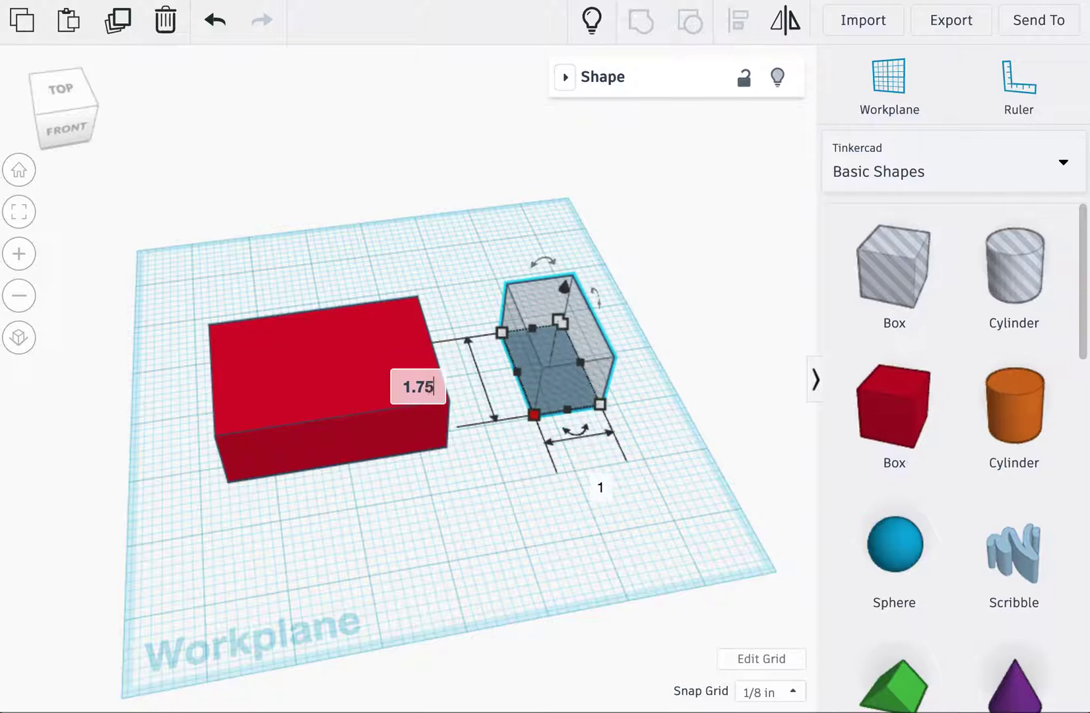
key(Return)
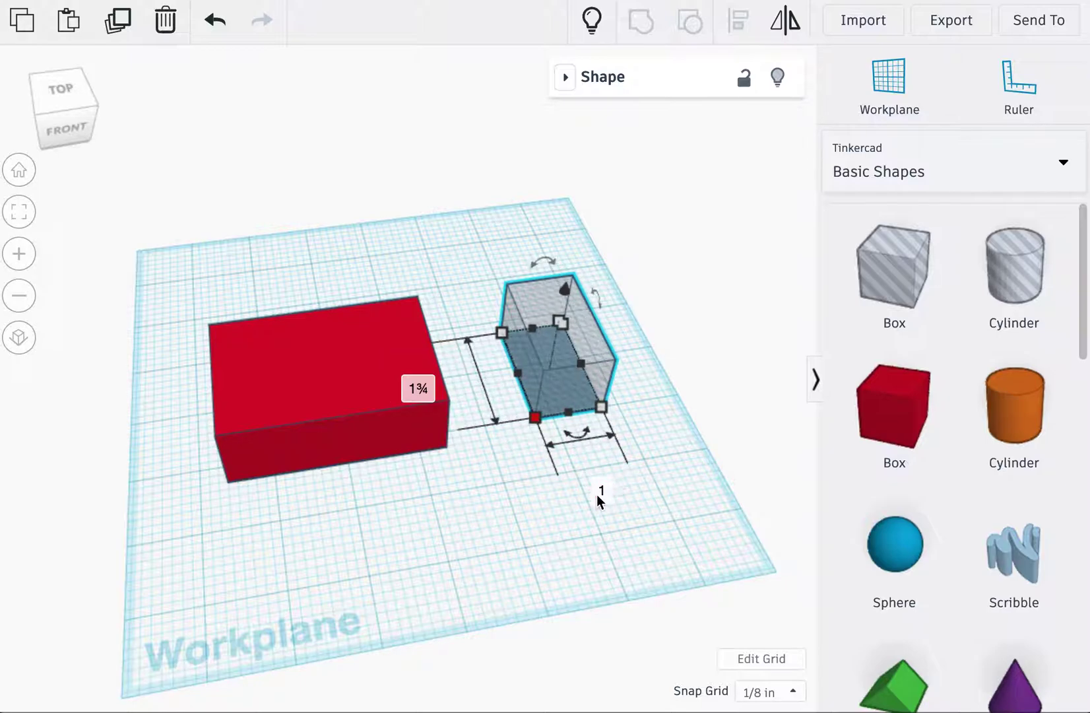
click(598, 494)
text(2.75)
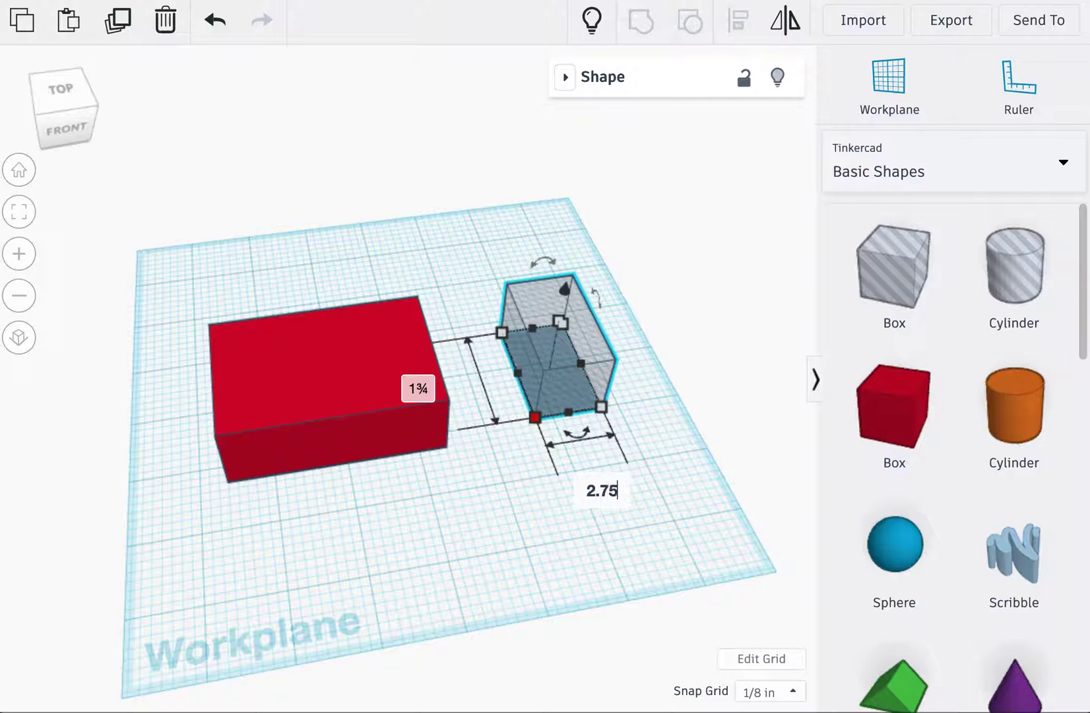
key(Return)
click(633, 507)
- Align the hole box to the red box's left edge
drag(665, 527, 168, 241)
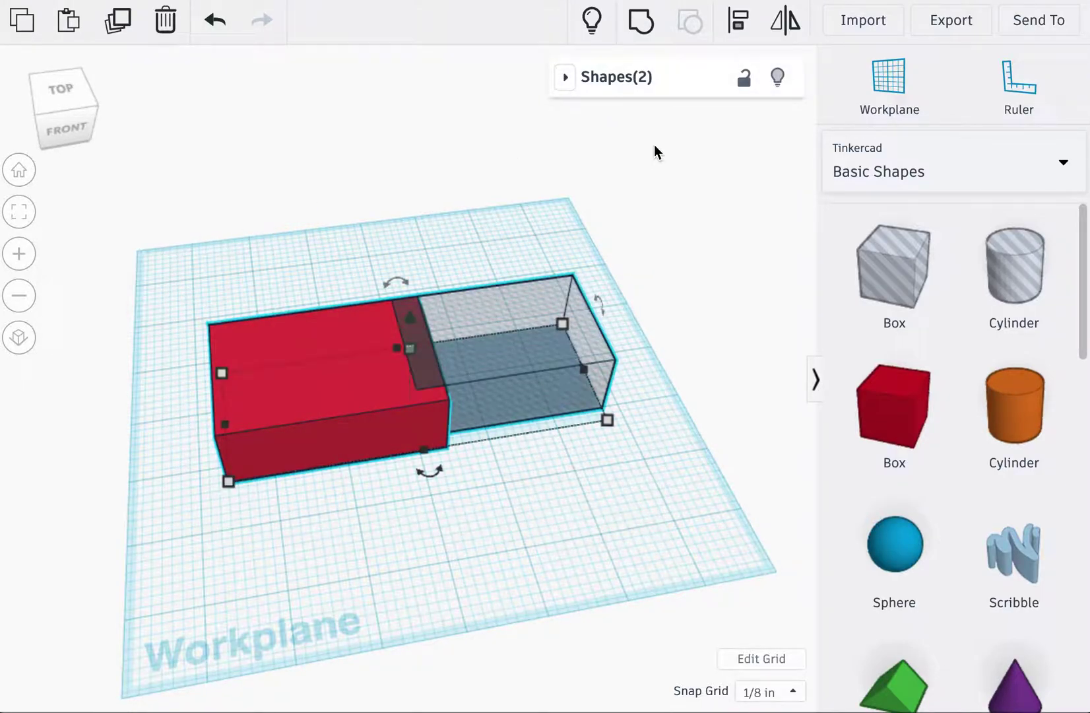
click(738, 22)
click(343, 487)
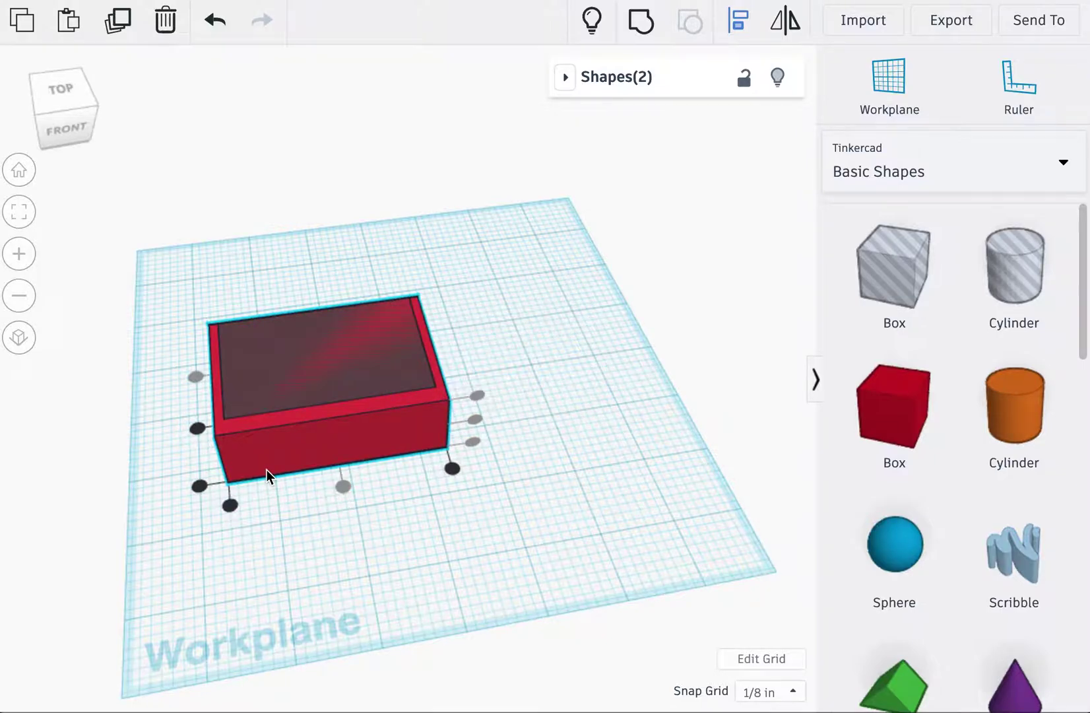
click(329, 575)
right_drag(311, 574, 499, 524)
- Group the hole with the red box to hollow it into a frame
drag(499, 524, 160, 218)
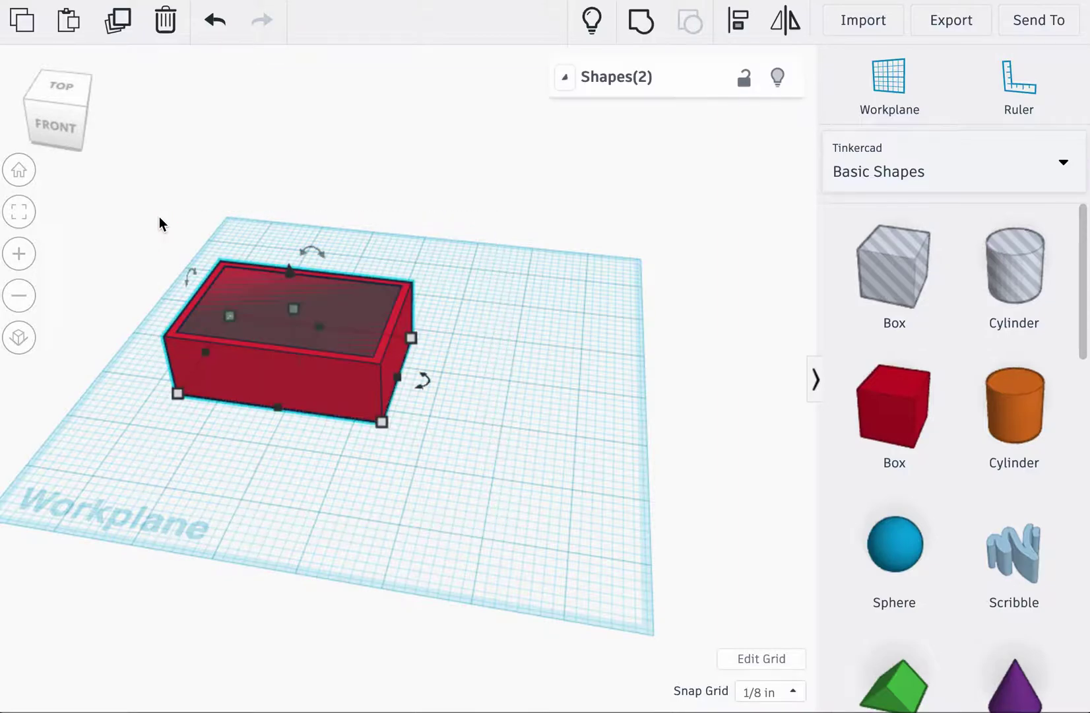
click(640, 21)
click(482, 325)
right_drag(481, 324, 681, 440)
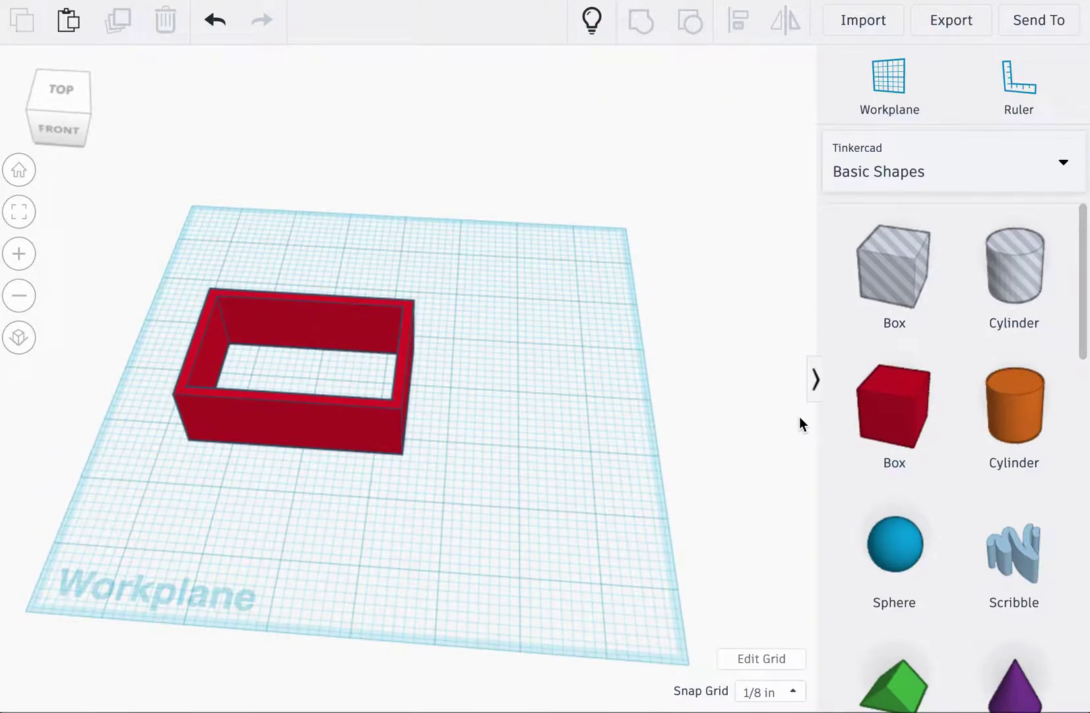
- Place a new red Box on the workplane beside the frame
drag(884, 418, 475, 291)
right_drag(563, 350, 420, 284)
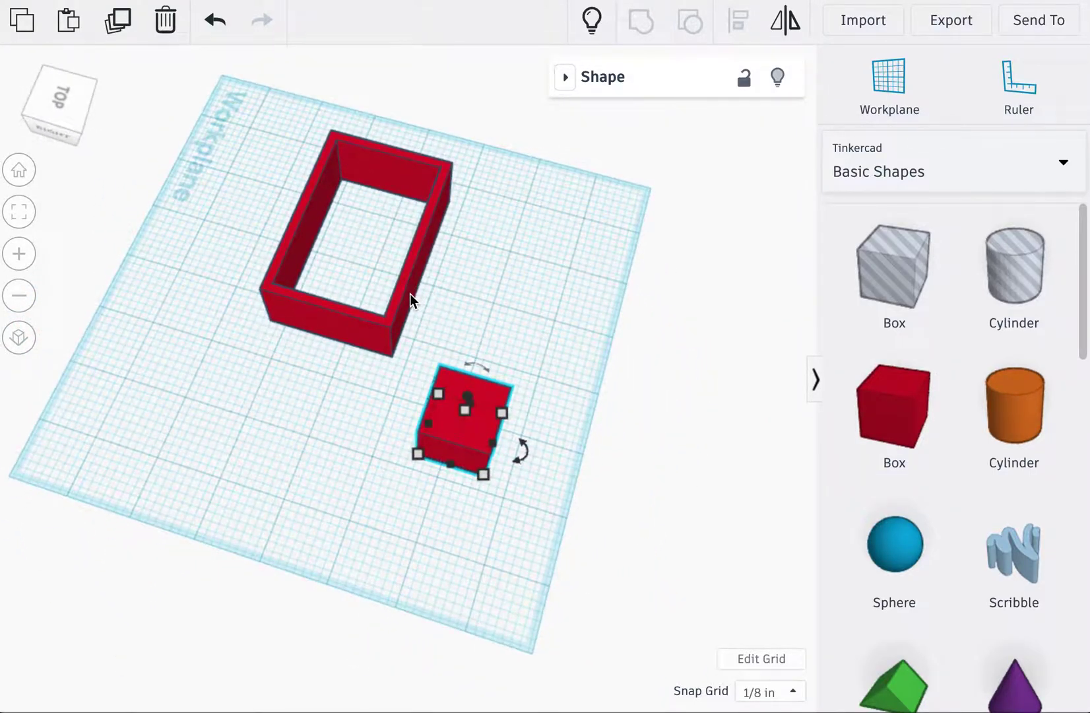
right_drag(476, 328, 552, 389)
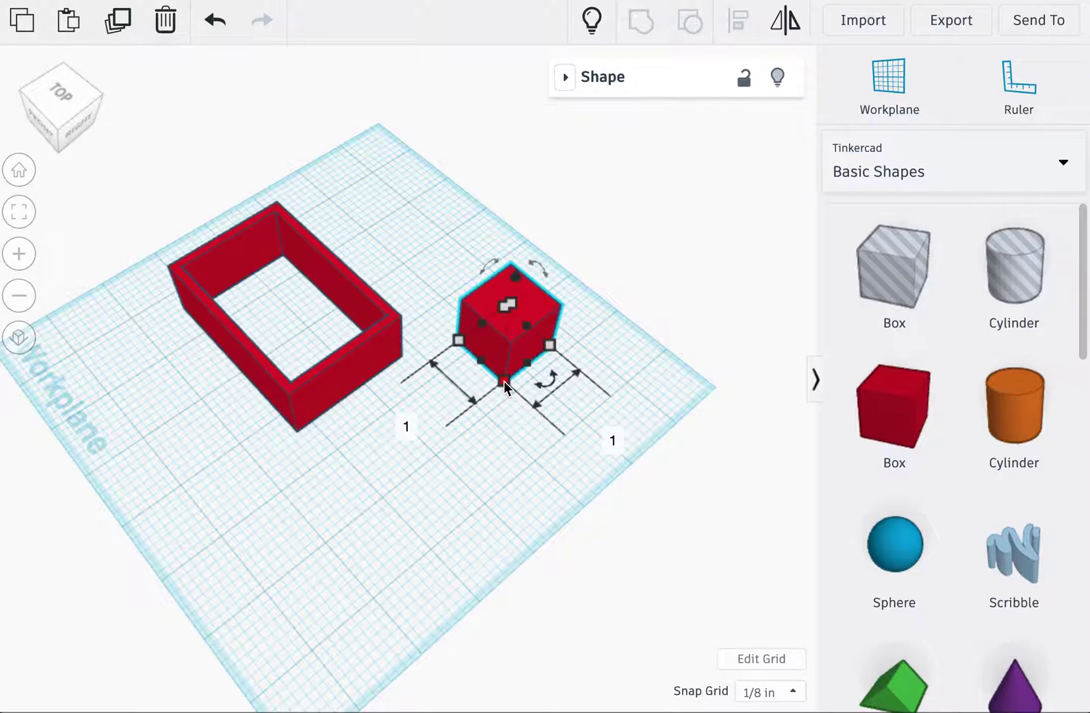
right_drag(496, 497, 518, 361)
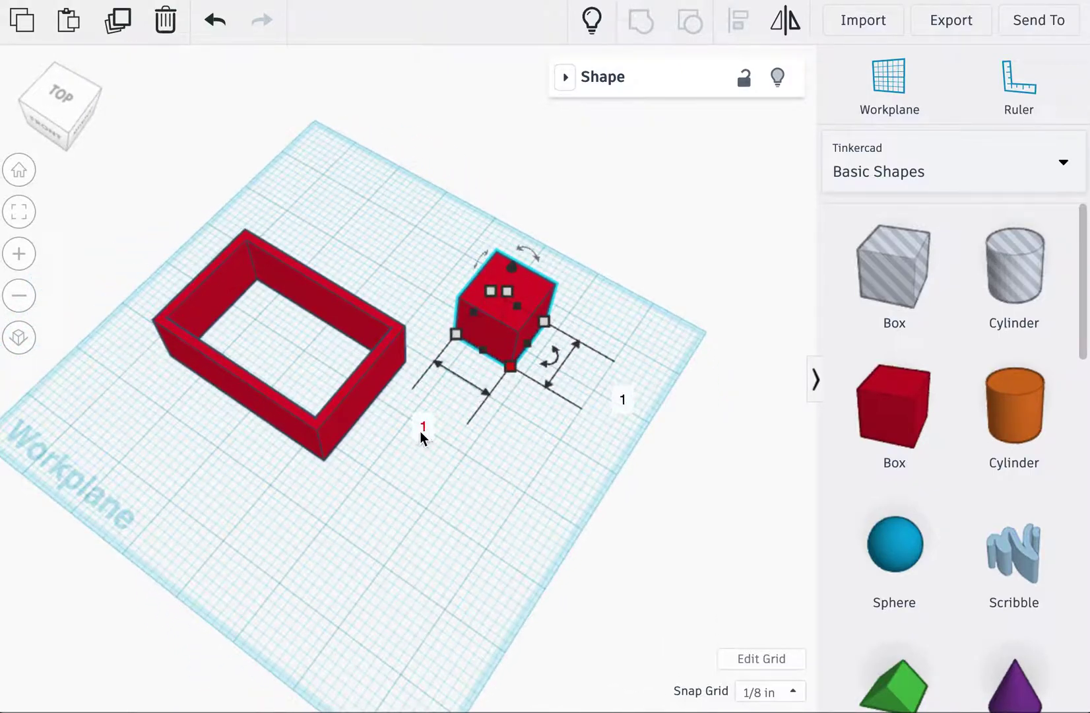
- Resize the new box to length 3 and width 0.125 in, forming a thin wall
click(425, 426)
text(3)
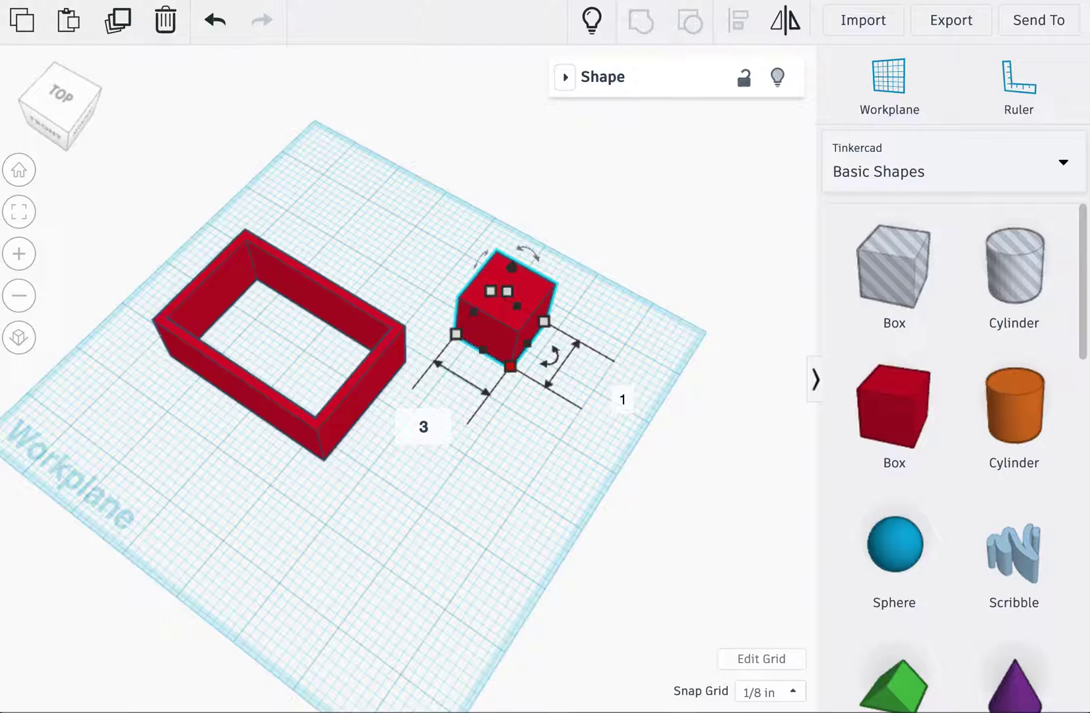
key(Return)
click(542, 498)
right_drag(553, 499, 381, 472)
right_drag(474, 531, 602, 462)
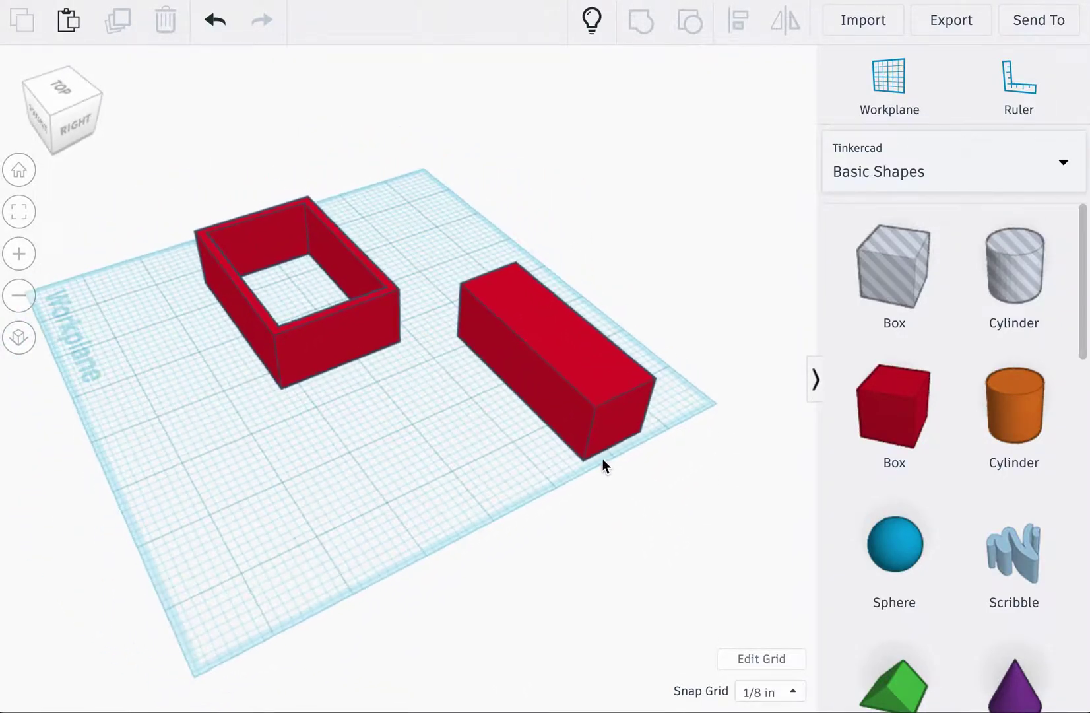
click(624, 441)
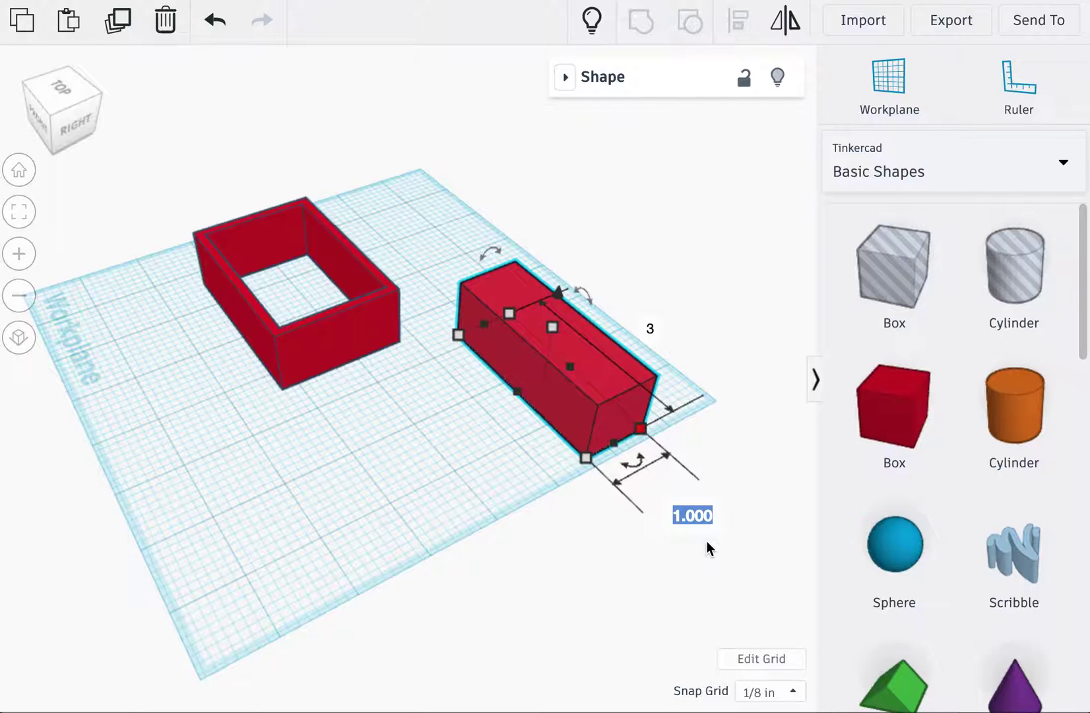
key(BackSpace)
text(.125)
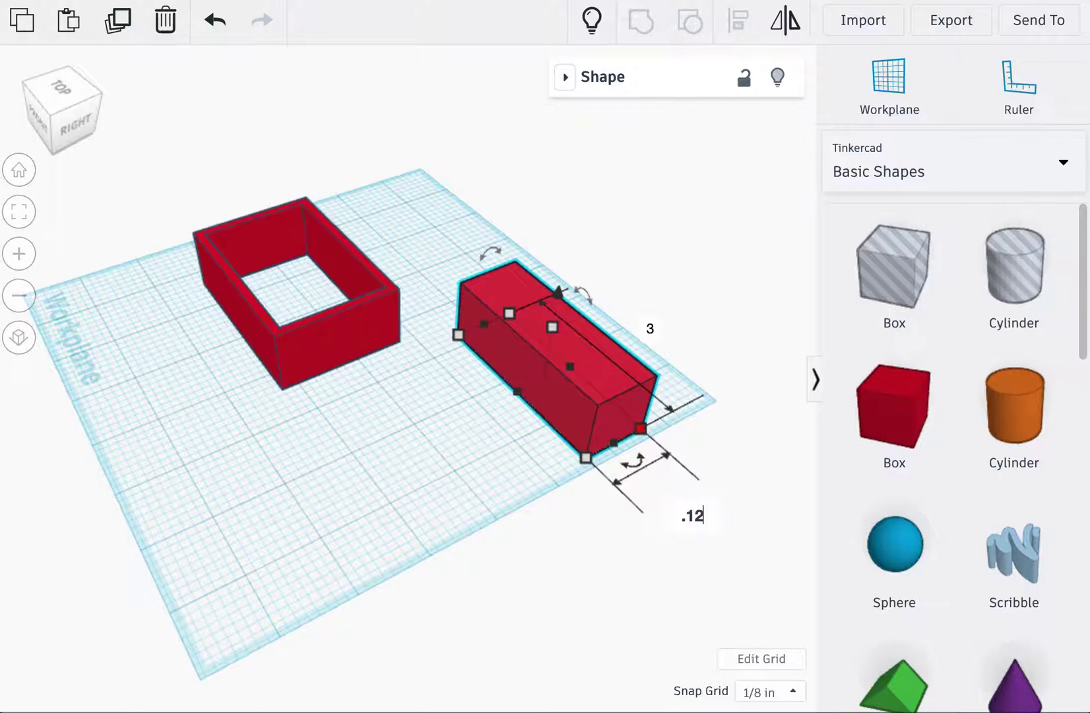
key(Return)
click(615, 565)
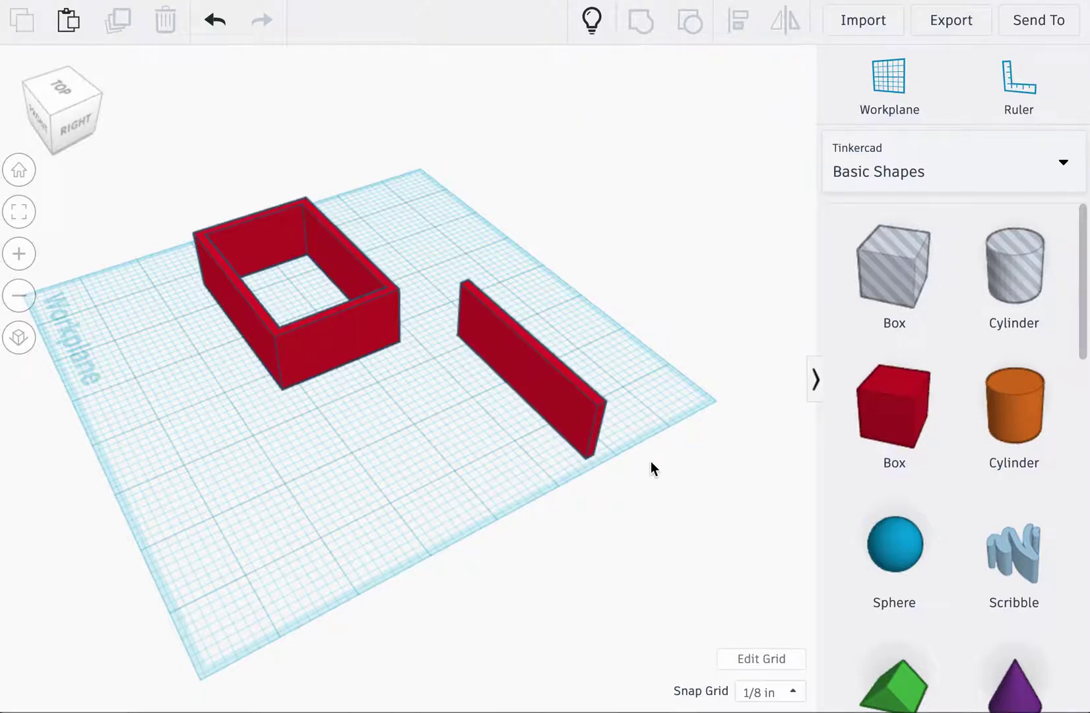
right_drag(651, 468, 405, 398)
- Place a workplane on the frame's wall face
click(405, 396)
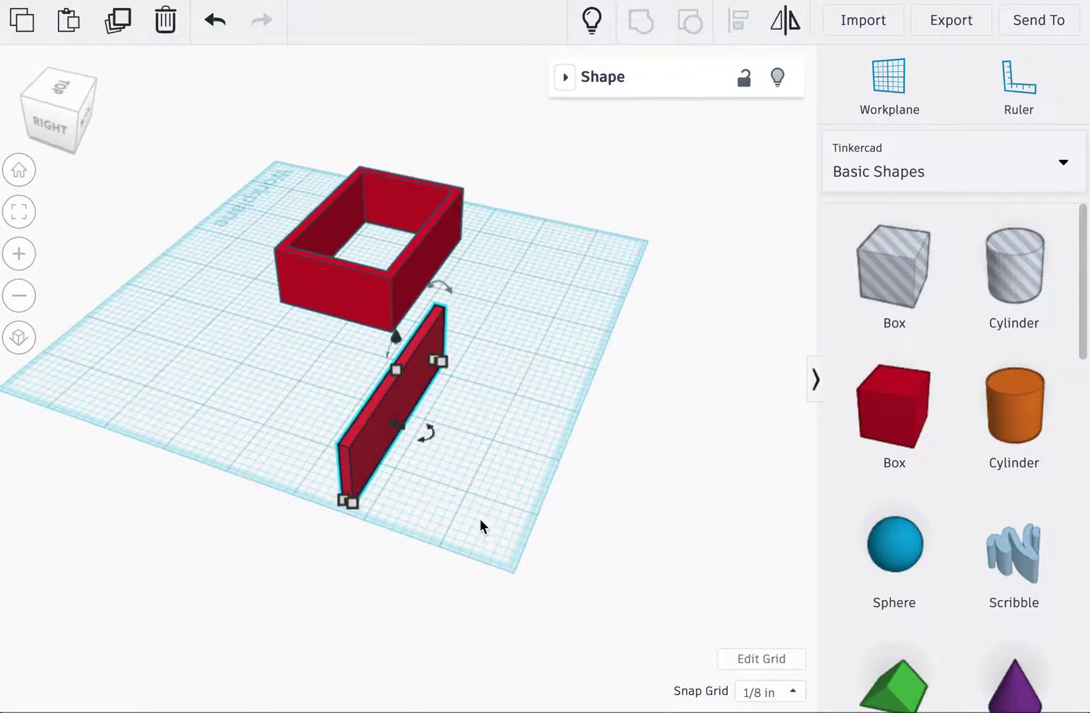
drag(479, 523, 476, 495)
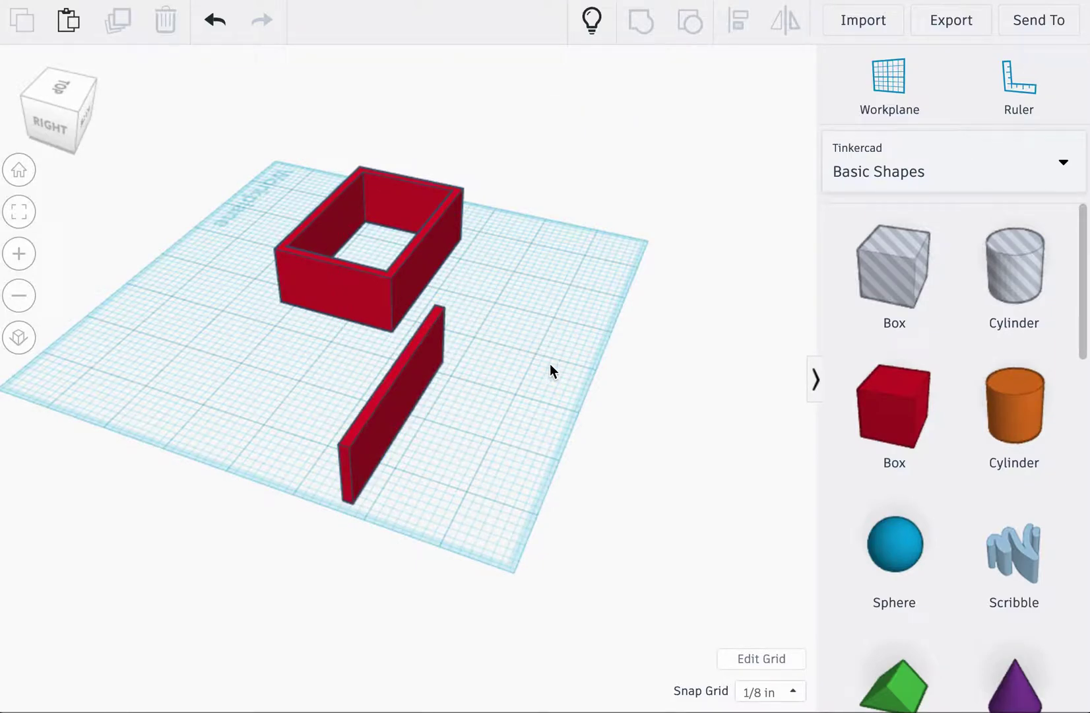
right_drag(549, 363, 471, 369)
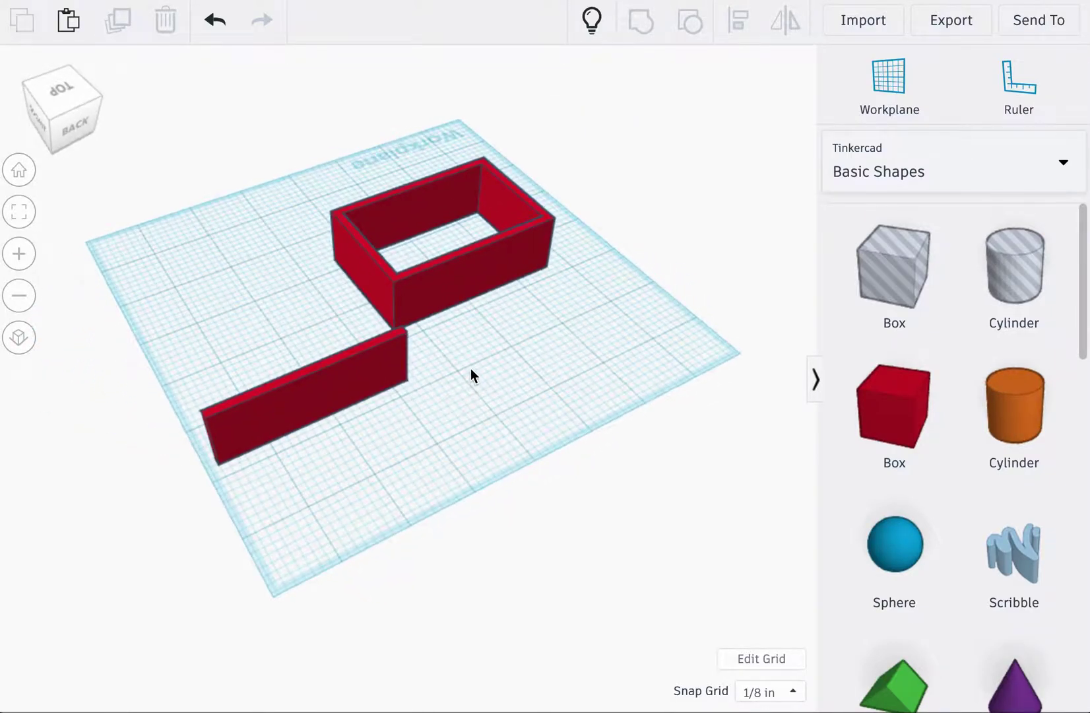
click(848, 117)
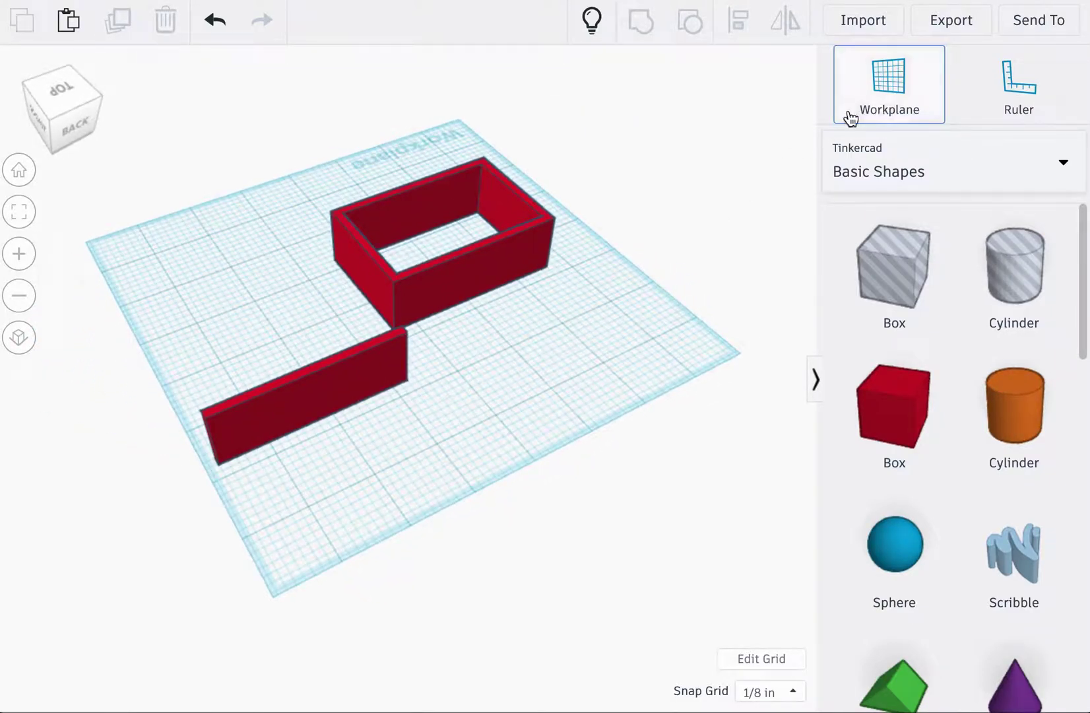
click(490, 265)
- Align the thin wall flush against the frame's long wall
click(366, 380)
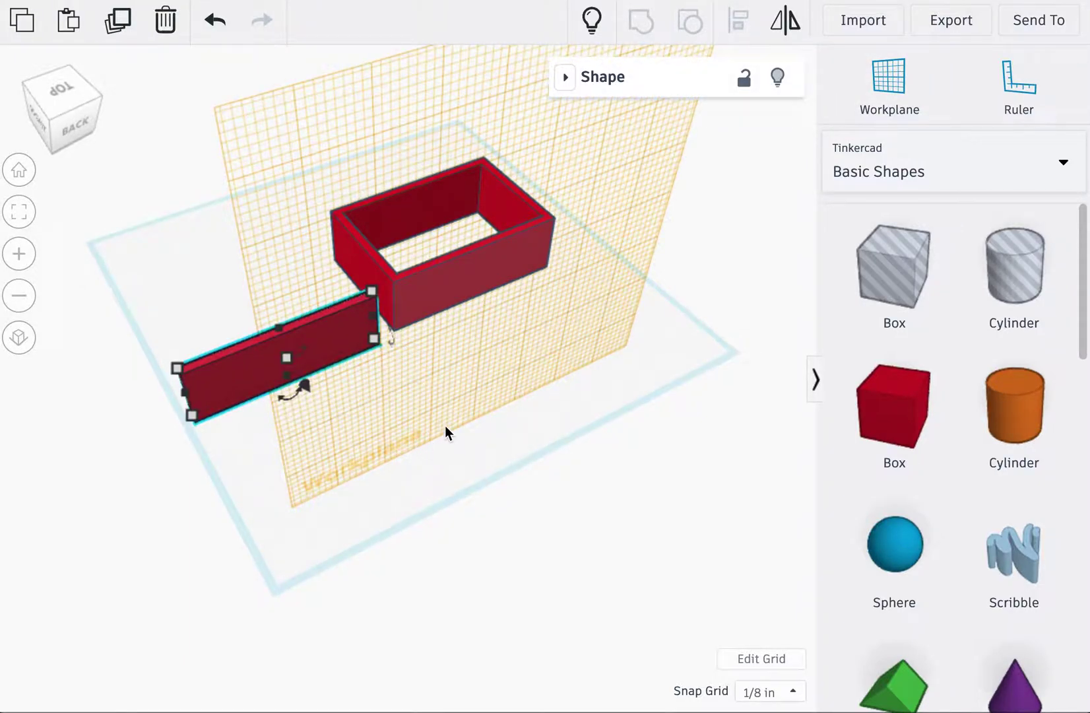
right_drag(445, 425, 450, 305)
drag(584, 390, 216, 212)
click(738, 22)
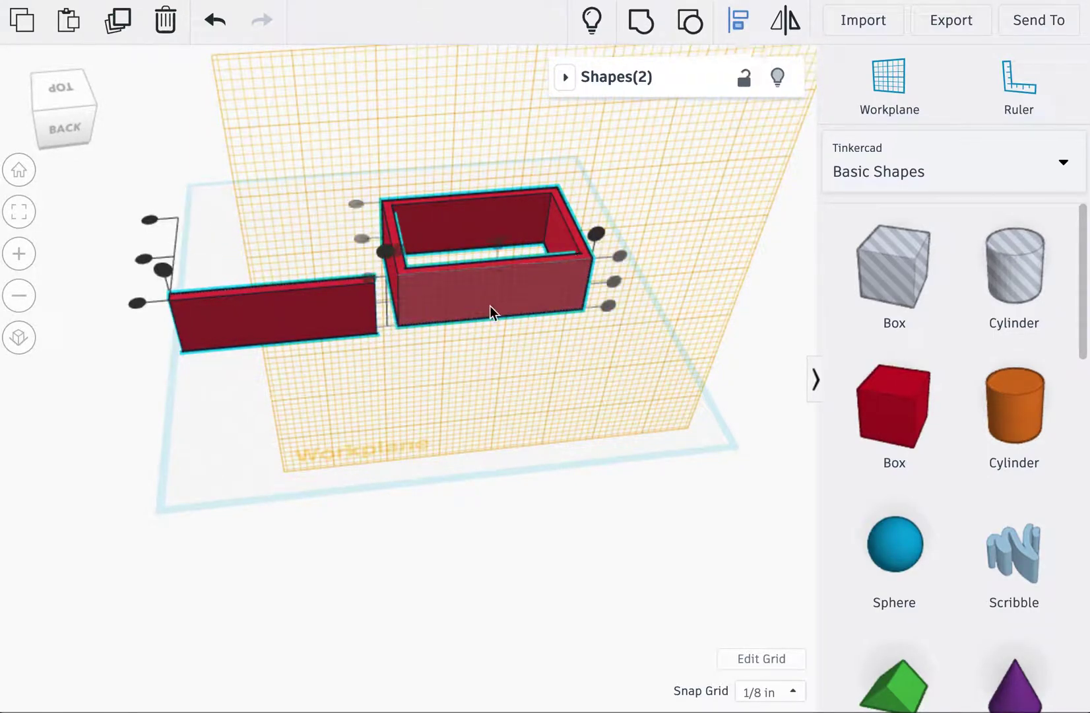
right_drag(152, 336, 423, 276)
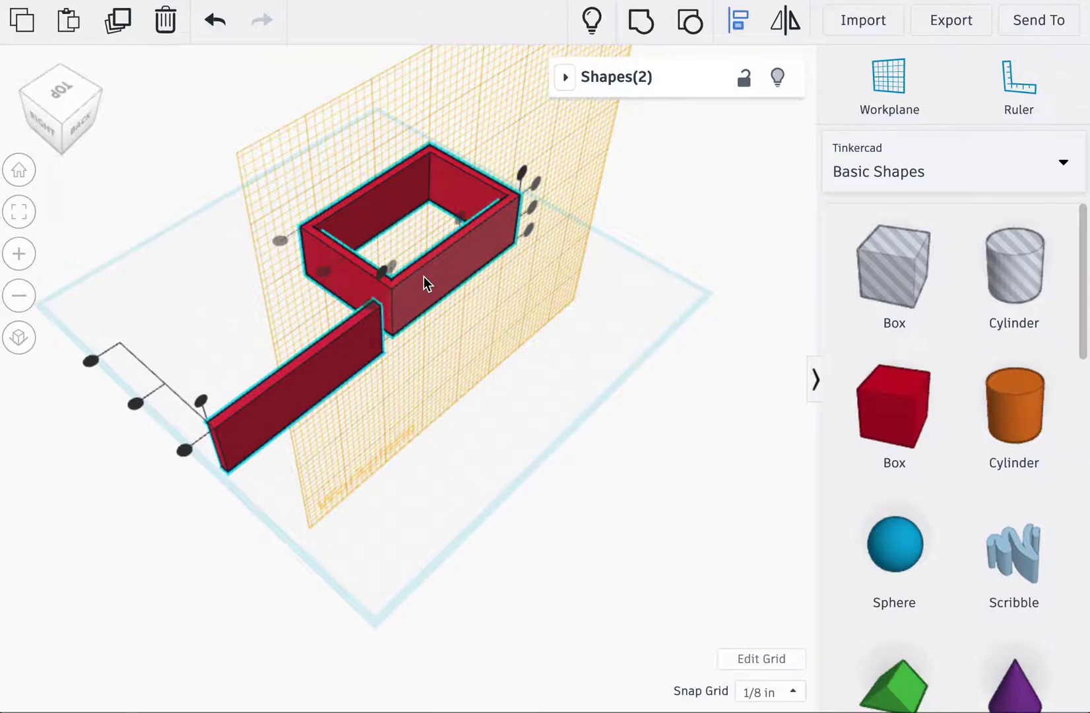
mouse_move(539, 304)
right_down()
mouse_move(446, 312)
mouse_move(541, 305)
right_up()
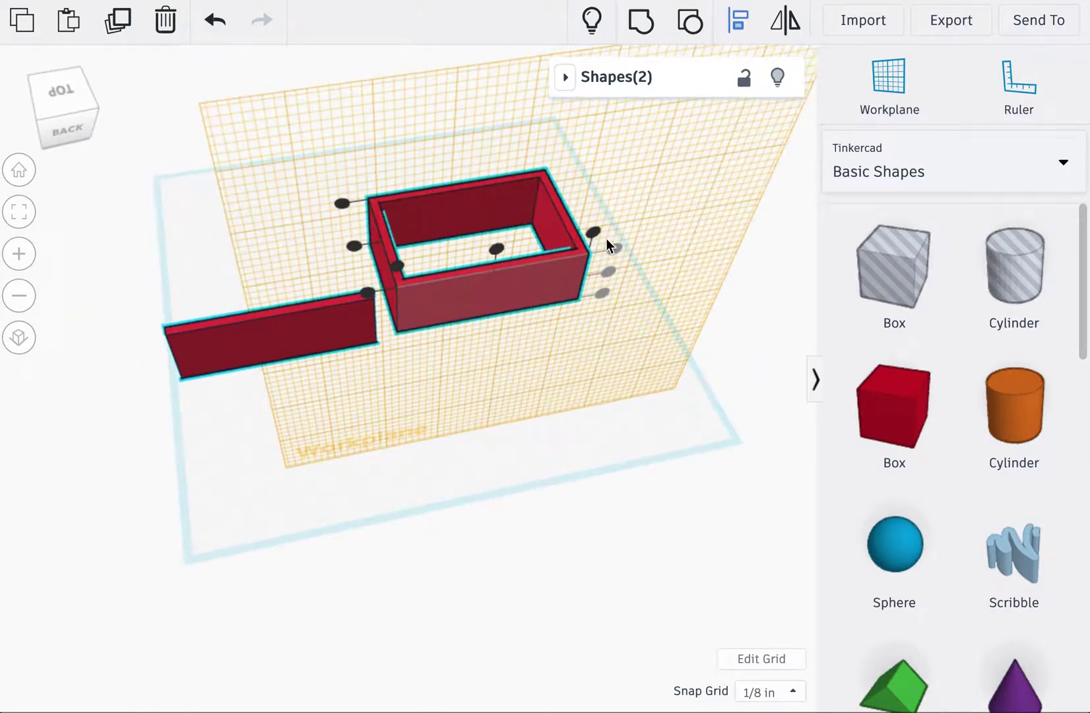
click(606, 271)
right_drag(591, 367, 597, 246)
right_drag(474, 426, 536, 393)
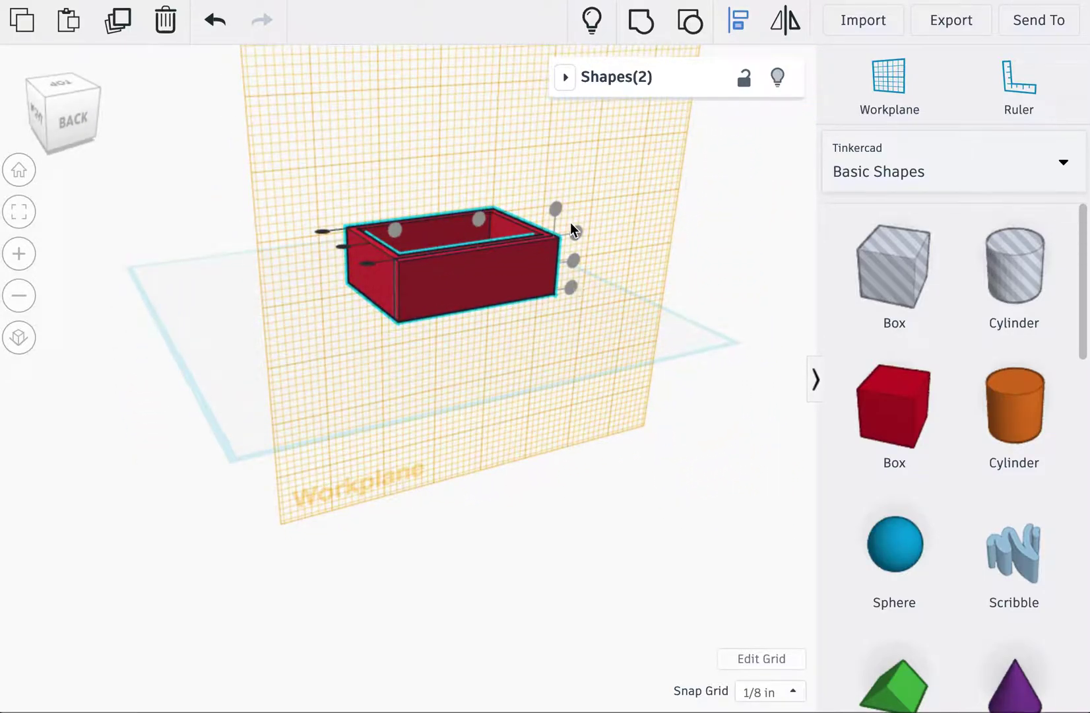
right_drag(523, 396, 553, 425)
click(553, 426)
right_drag(485, 445, 525, 436)
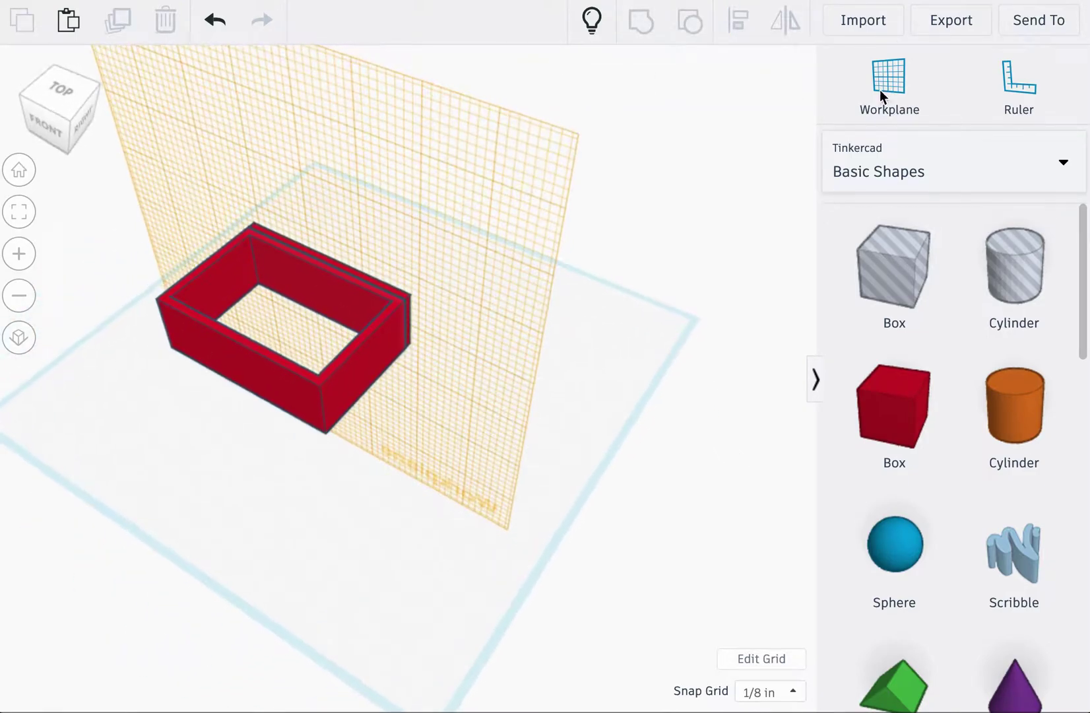
- Reset the workplane to the default ground grid
click(876, 96)
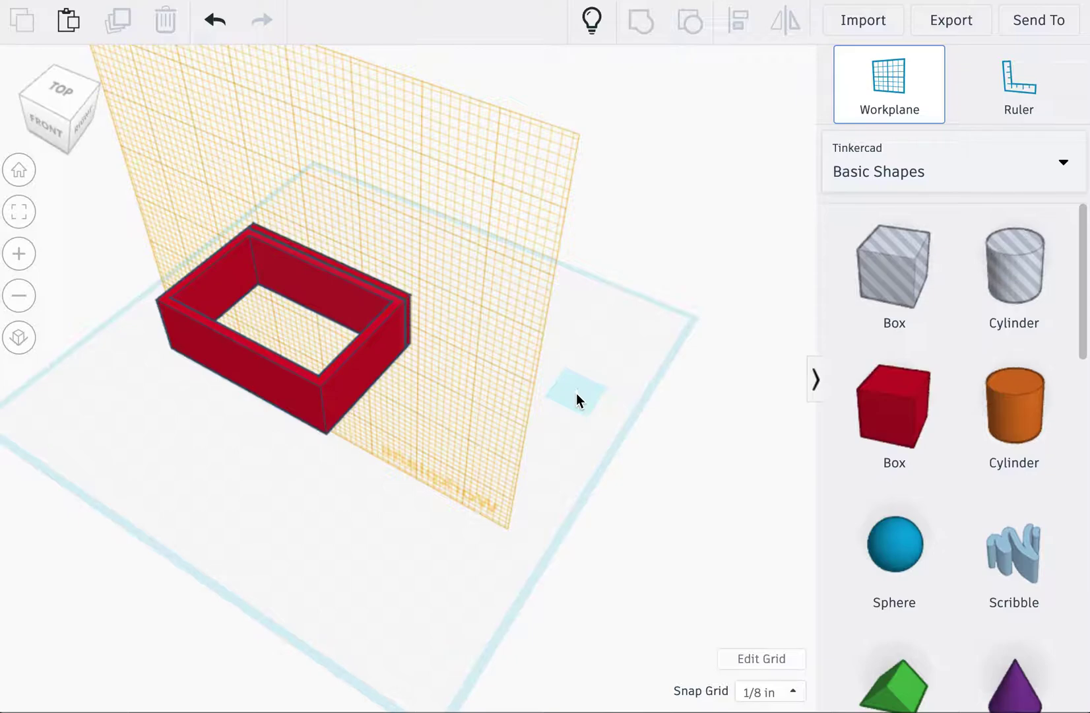
click(576, 392)
right_drag(407, 481, 504, 492)
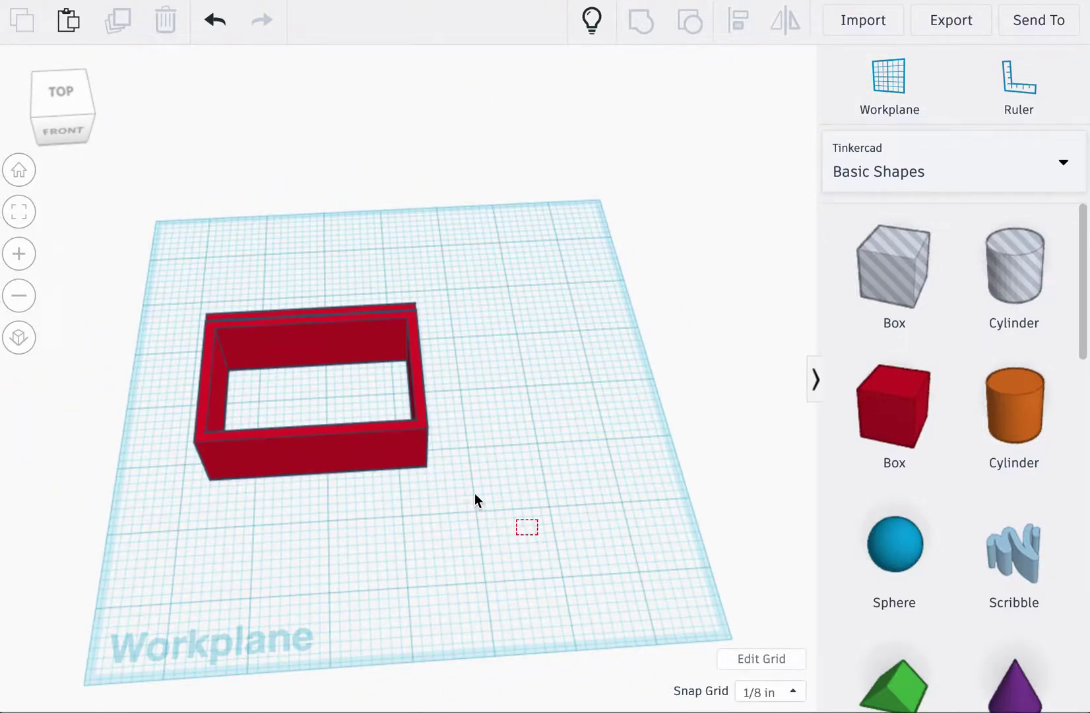
- Group the thin wall and the frame into one red shape
drag(476, 499, 119, 263)
click(640, 21)
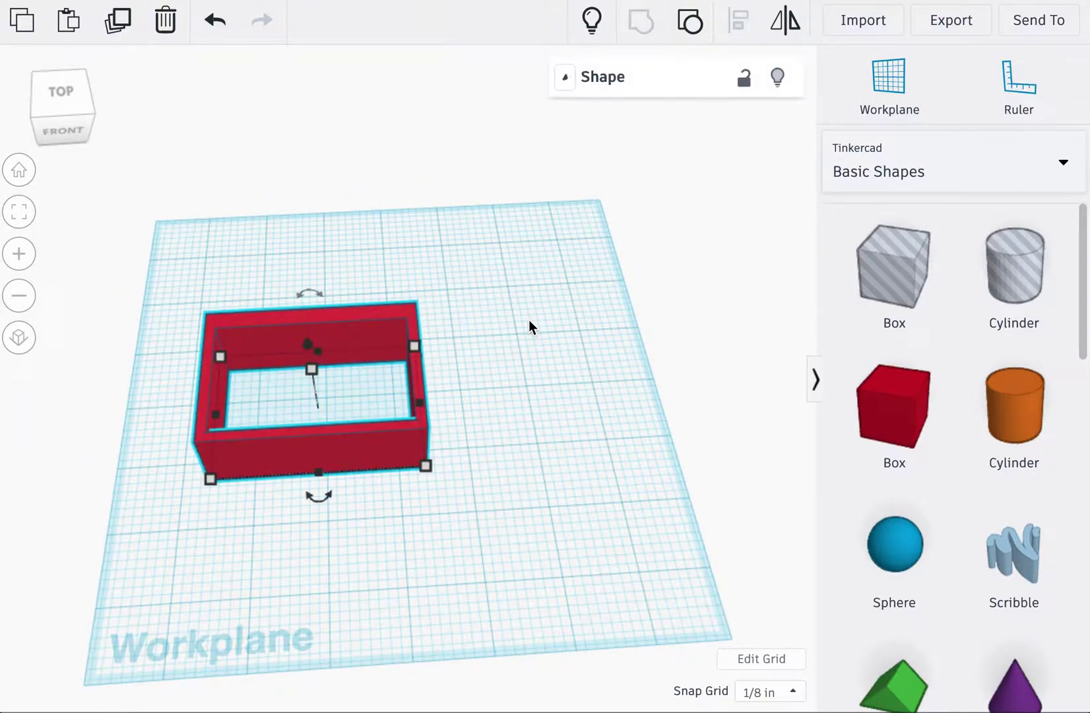
click(527, 322)
right_drag(509, 324, 712, 304)
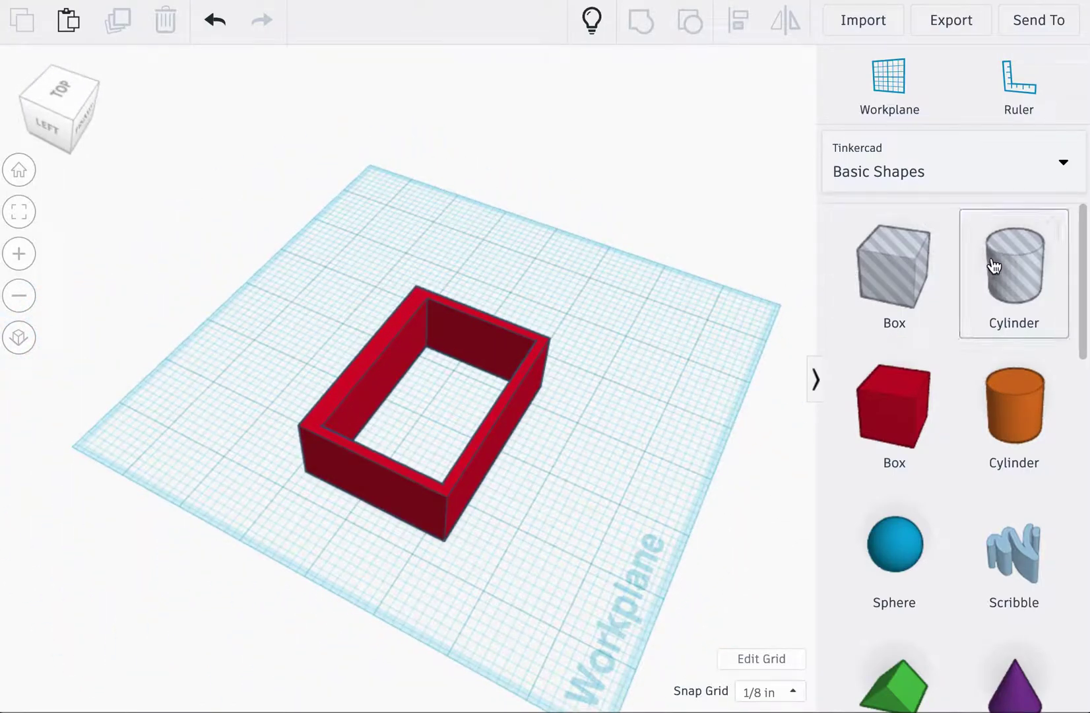
- Place a hole Cylinder beside the frame with width and depth of 0.28 in
drag(994, 265, 601, 435)
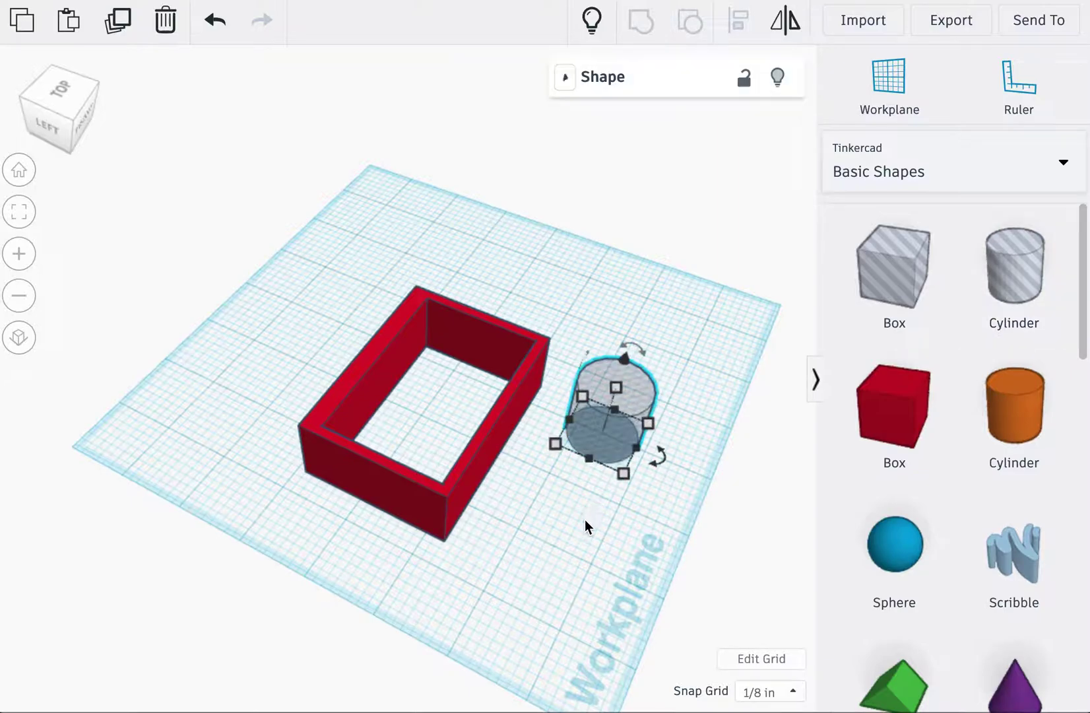
click(625, 473)
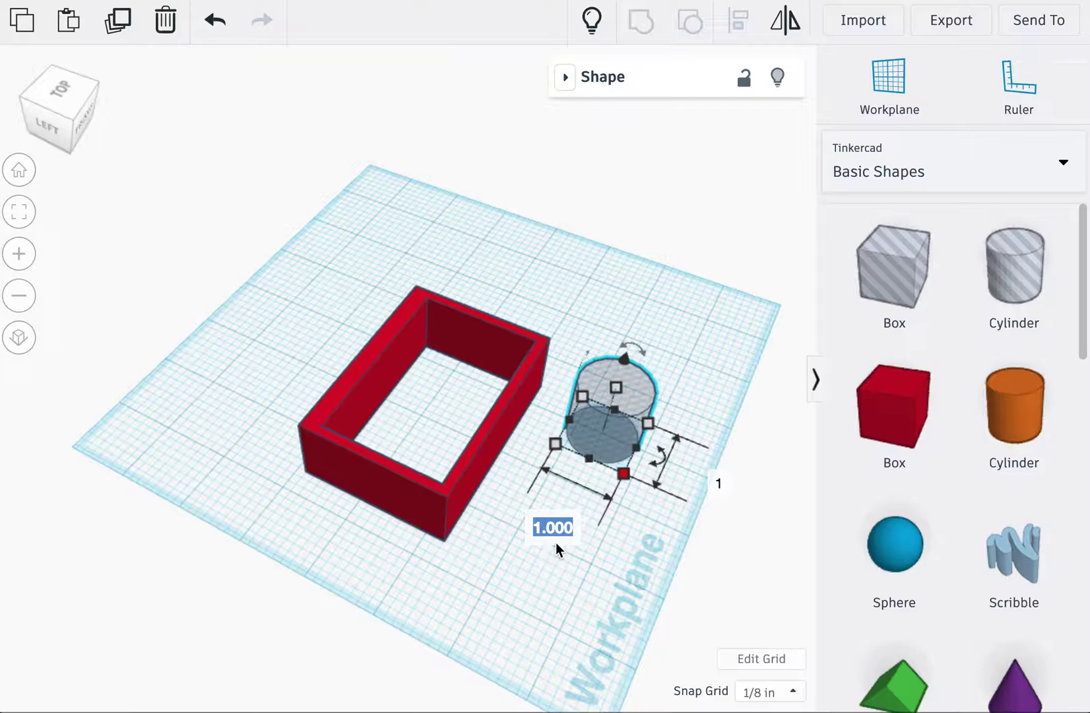
text(.28)
key(Return)
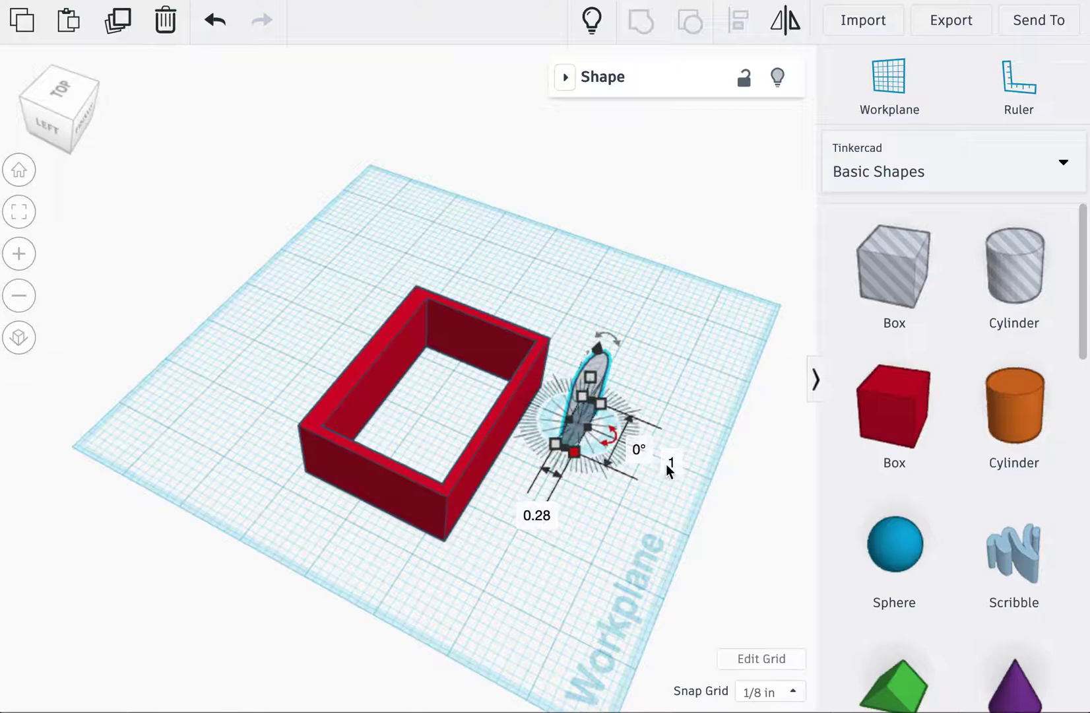
click(670, 463)
text(.28)
key(Return)
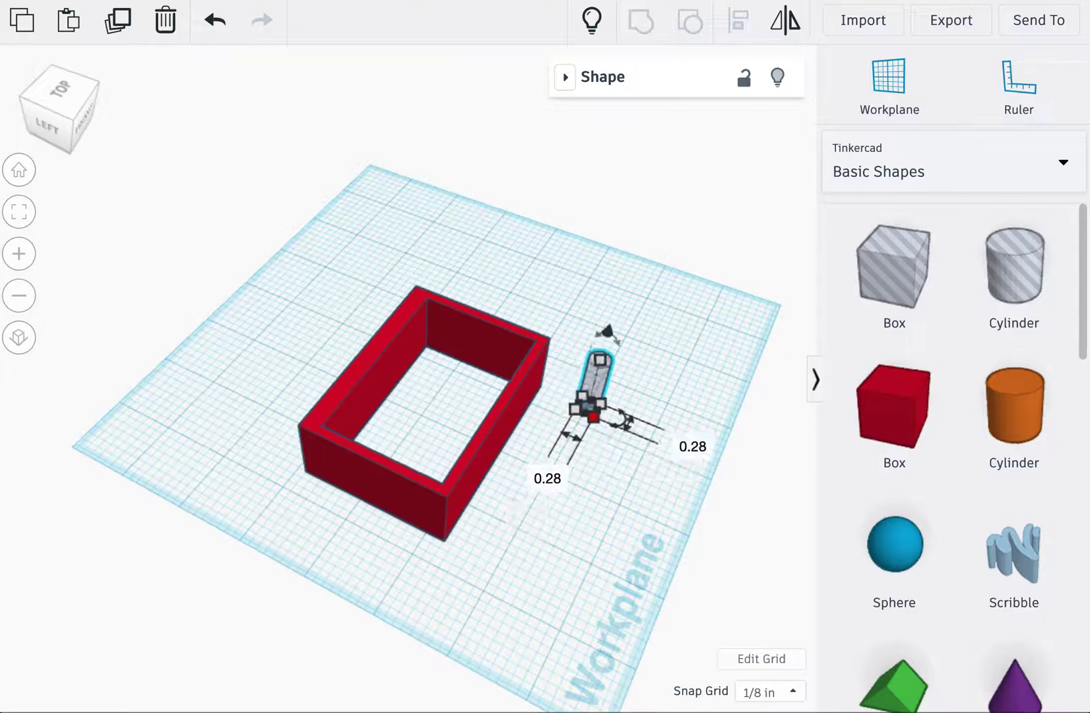
click(631, 475)
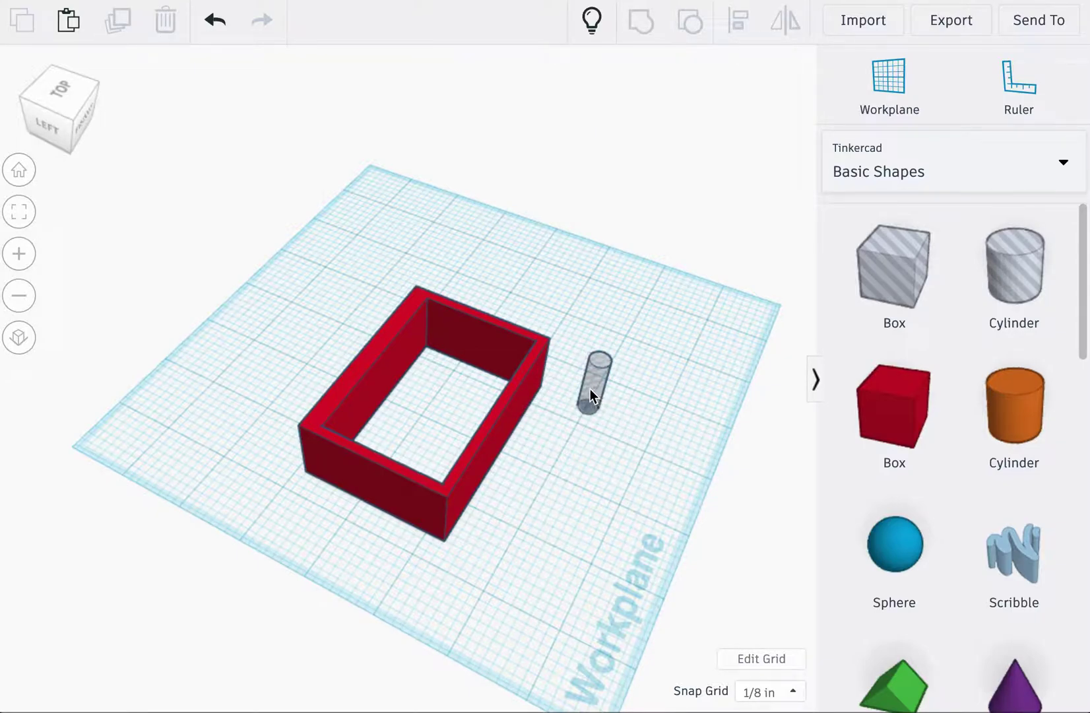
click(591, 394)
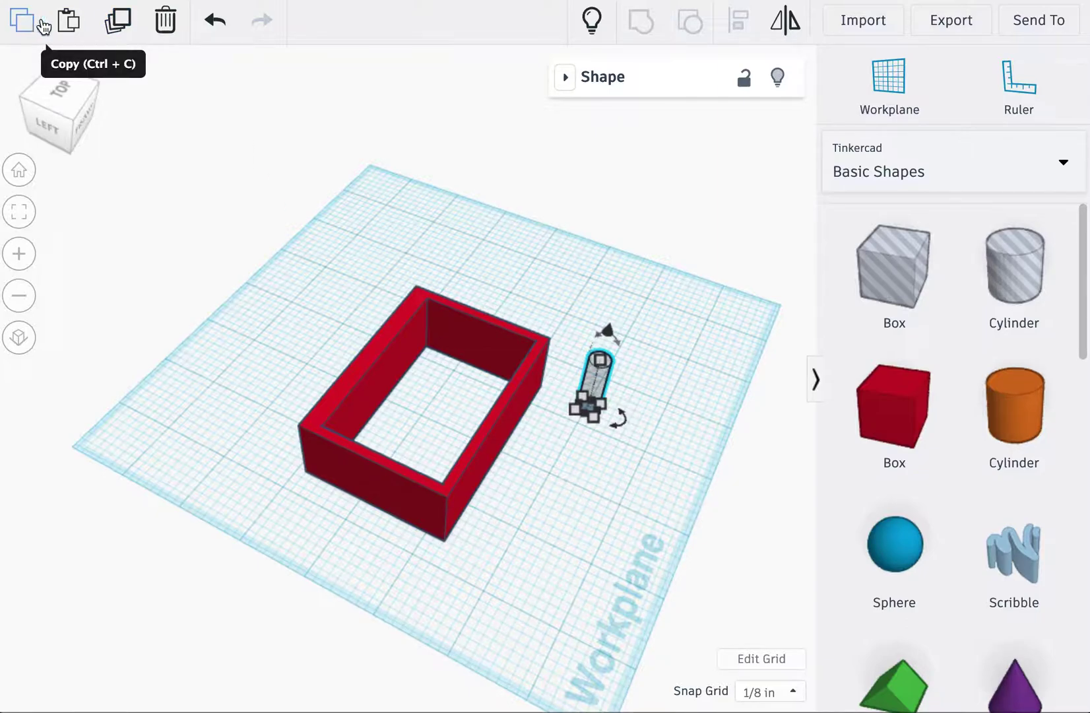
- Paste two more copies of the thin hole cylinder and move them apart
click(79, 27)
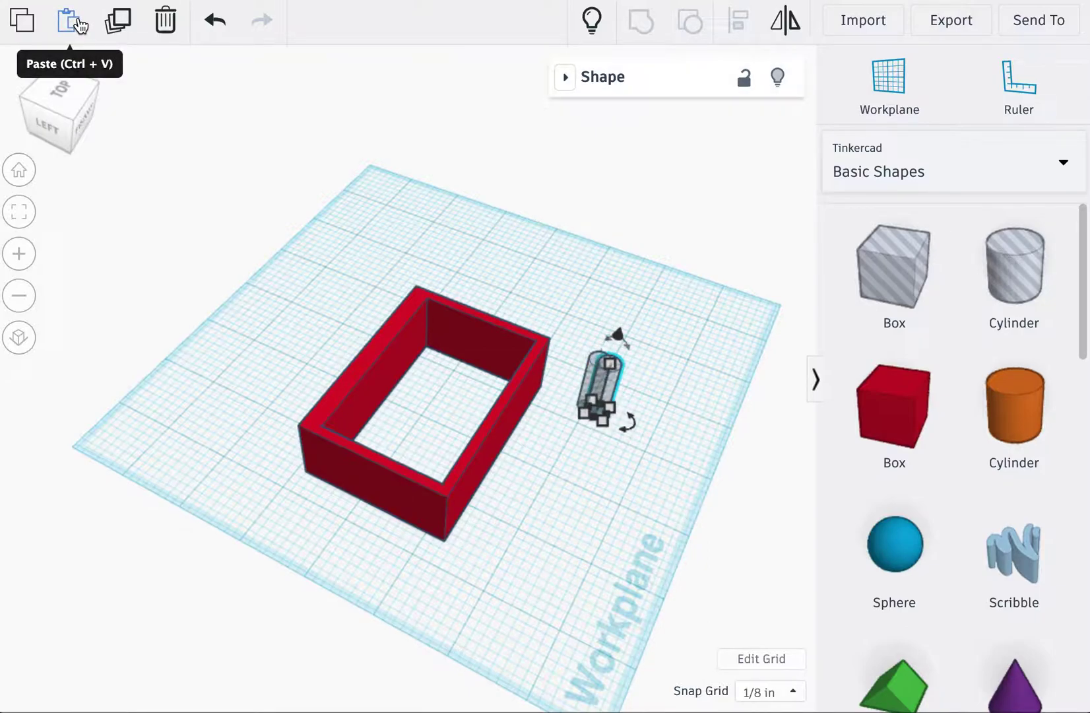
click(80, 26)
click(594, 521)
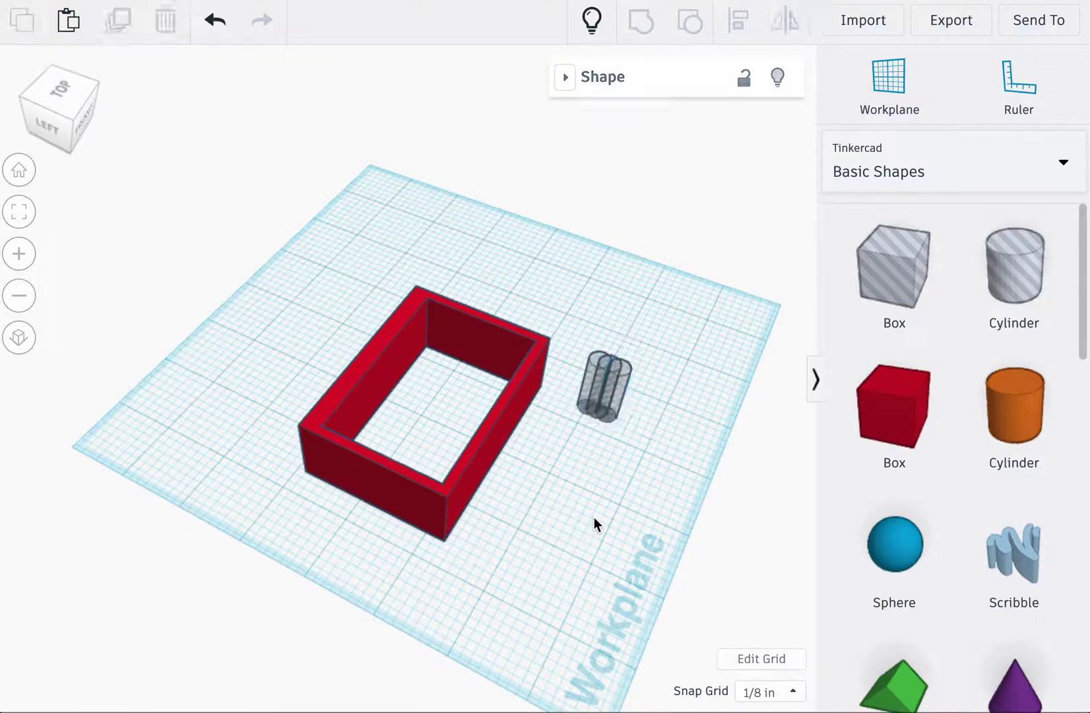
drag(624, 382, 612, 331)
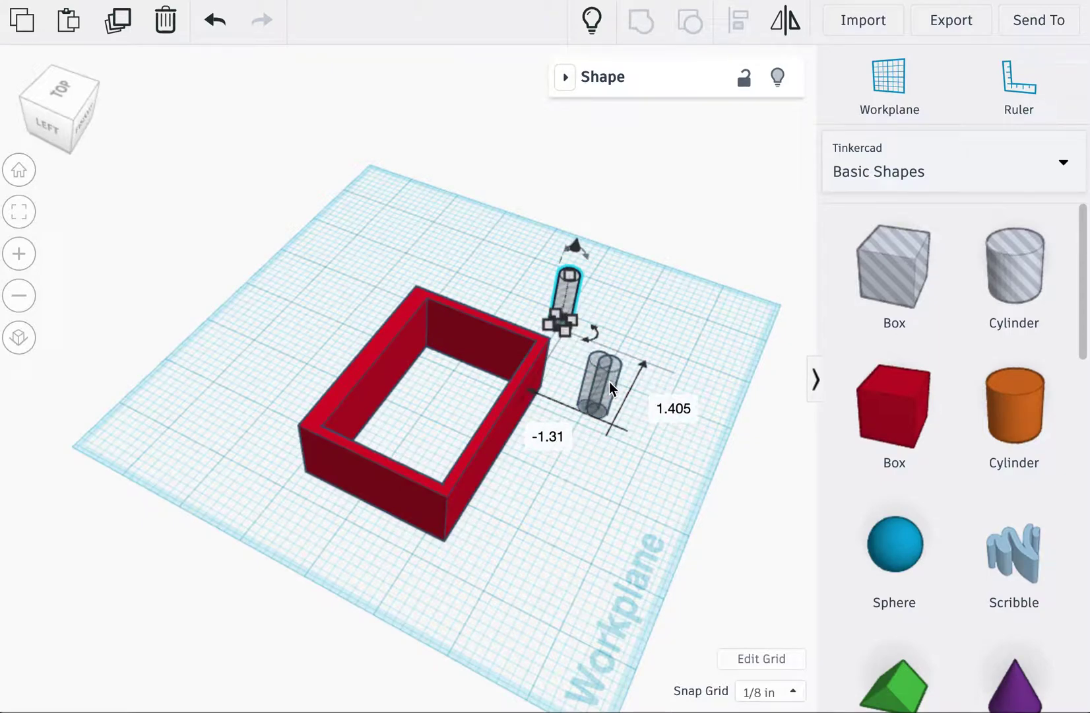
drag(609, 381, 612, 303)
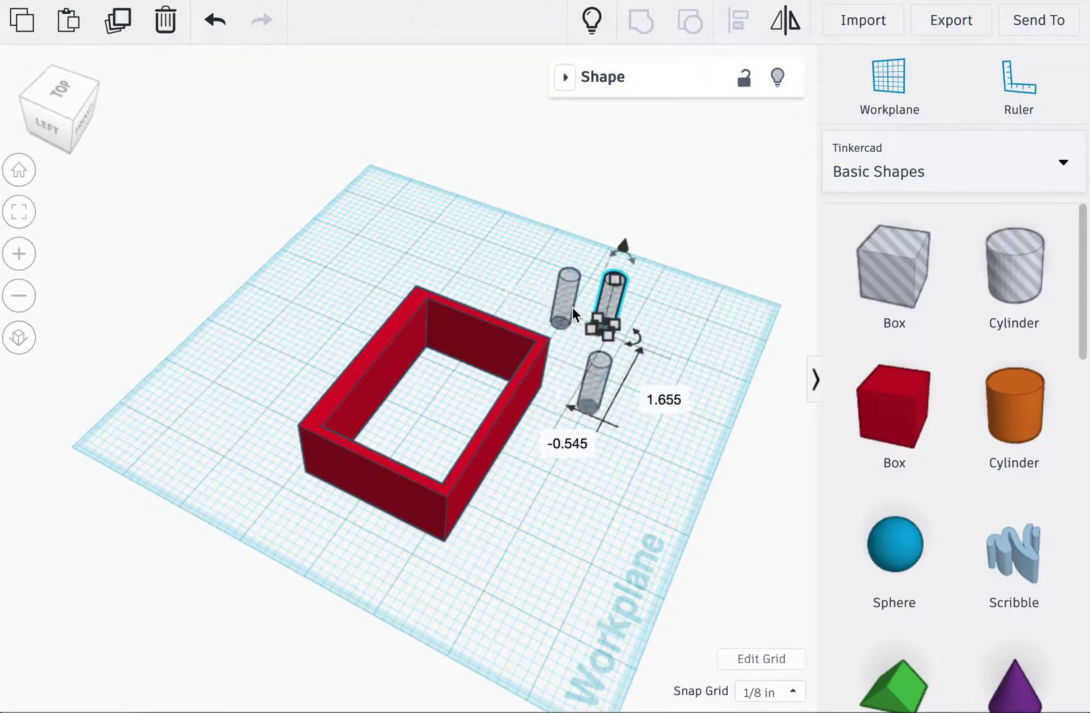
mouse_move(615, 329)
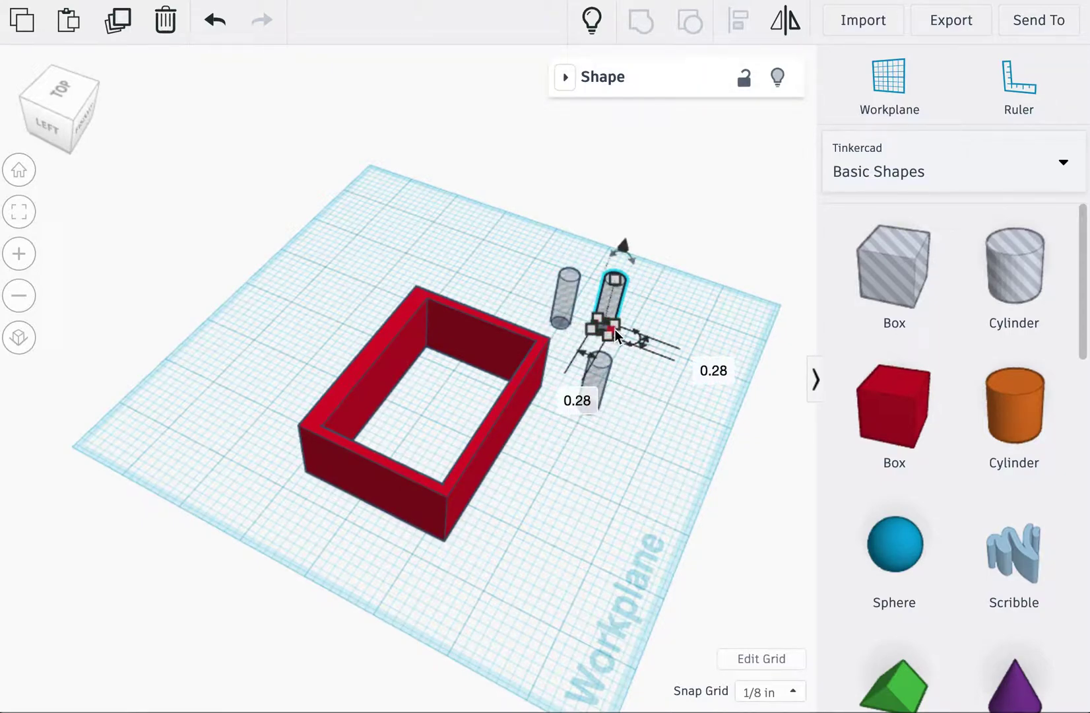
click(606, 411)
- Set the lower cylinder's height to 4
click(596, 389)
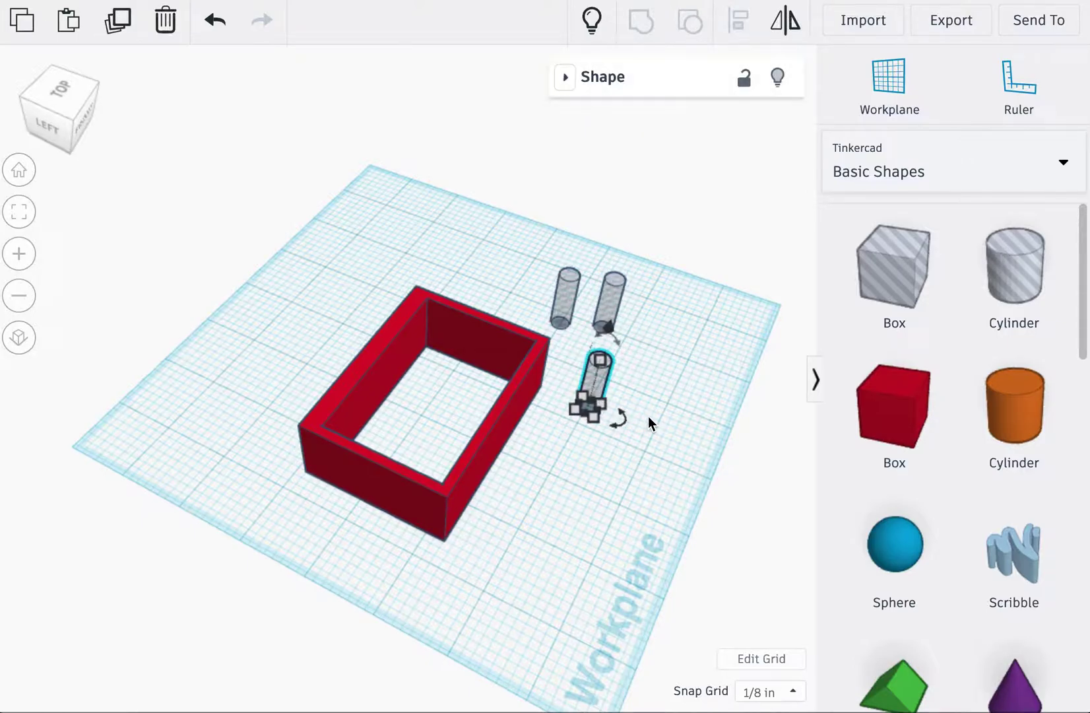
right_drag(649, 416, 558, 408)
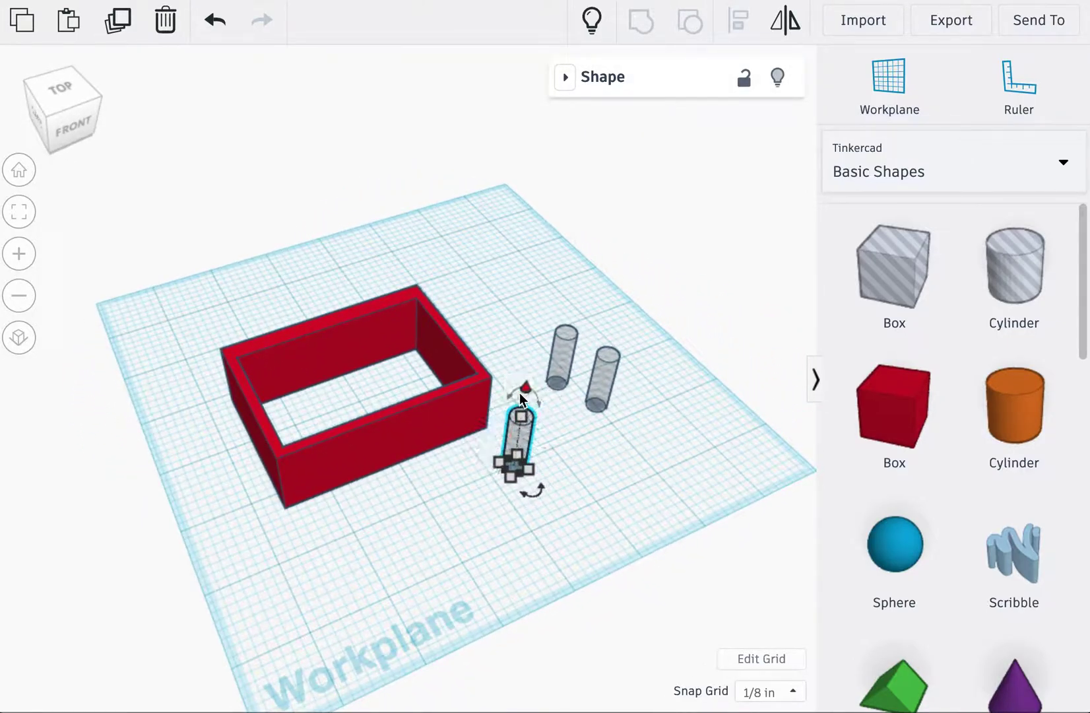
mouse_move(522, 417)
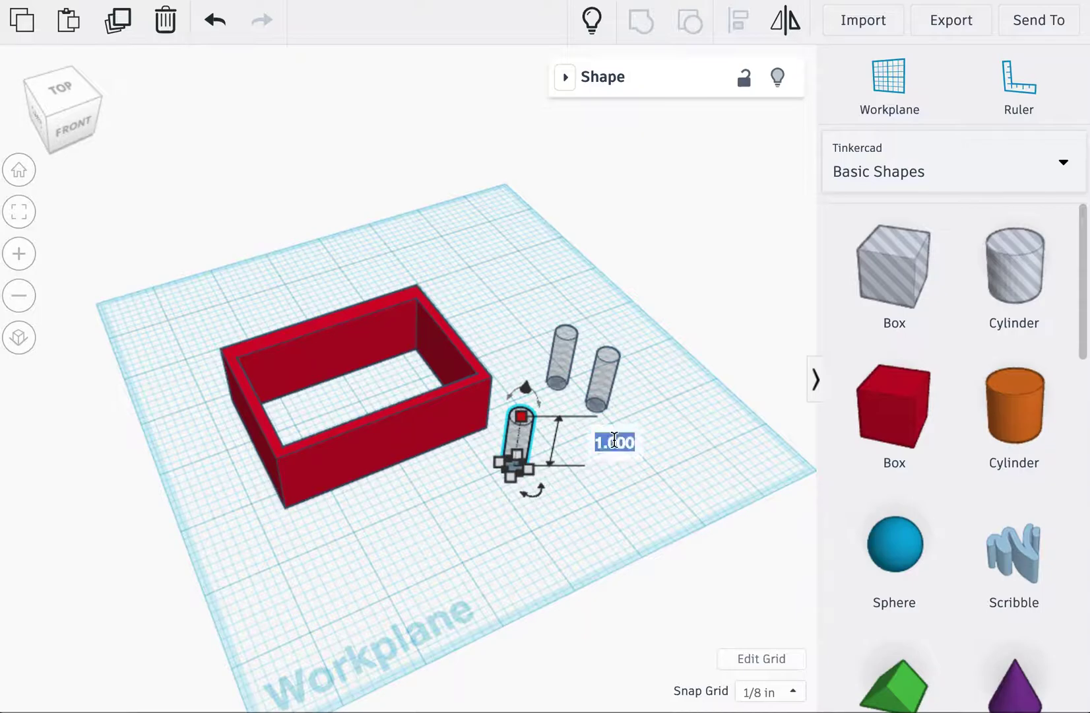
key(BackSpace)
text(4)
key(Return)
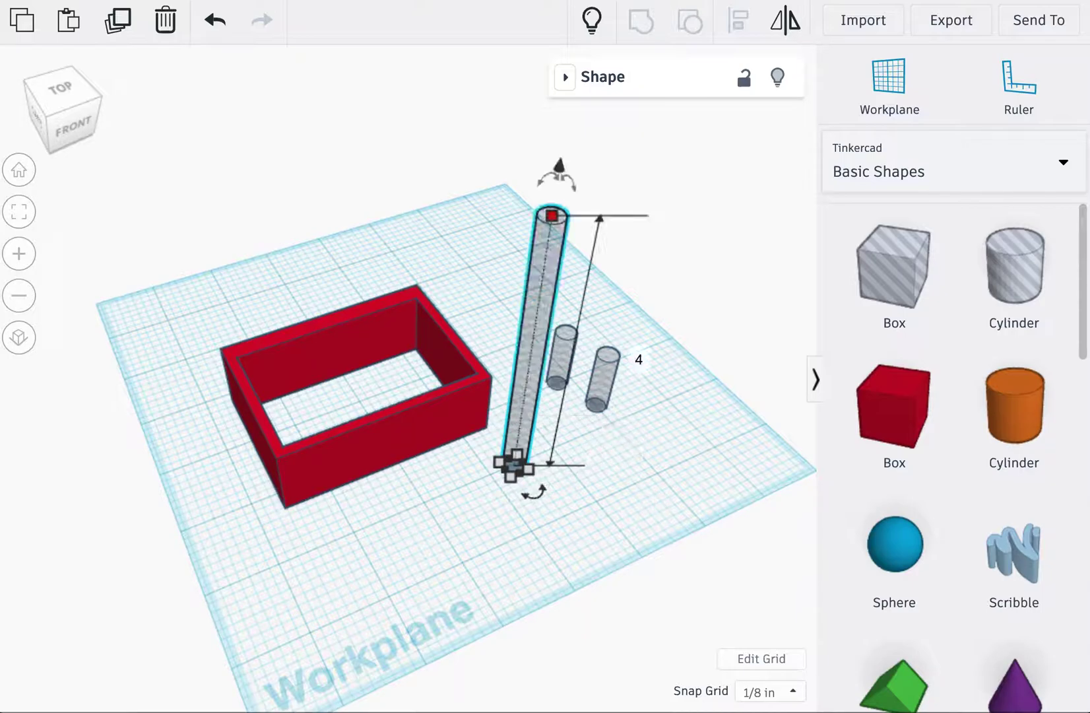
- Rotate the 4 in cylinder 90° to lie flat and move it over the red box
right_drag(768, 321, 543, 254)
mouse_move(416, 197)
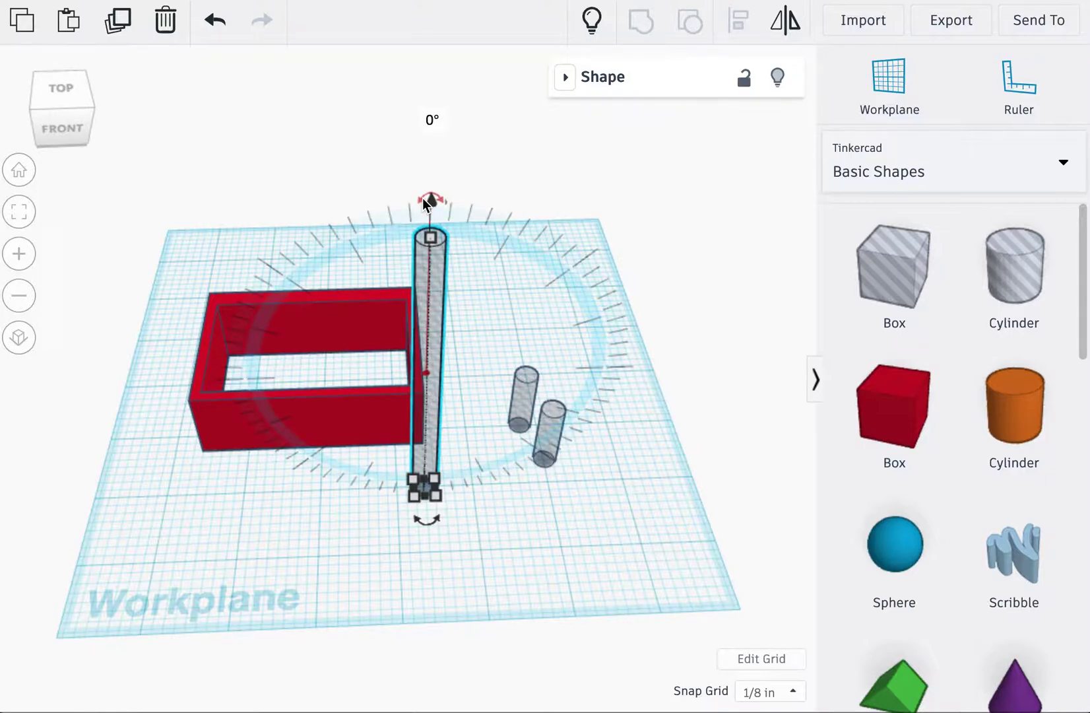
drag(422, 198, 224, 364)
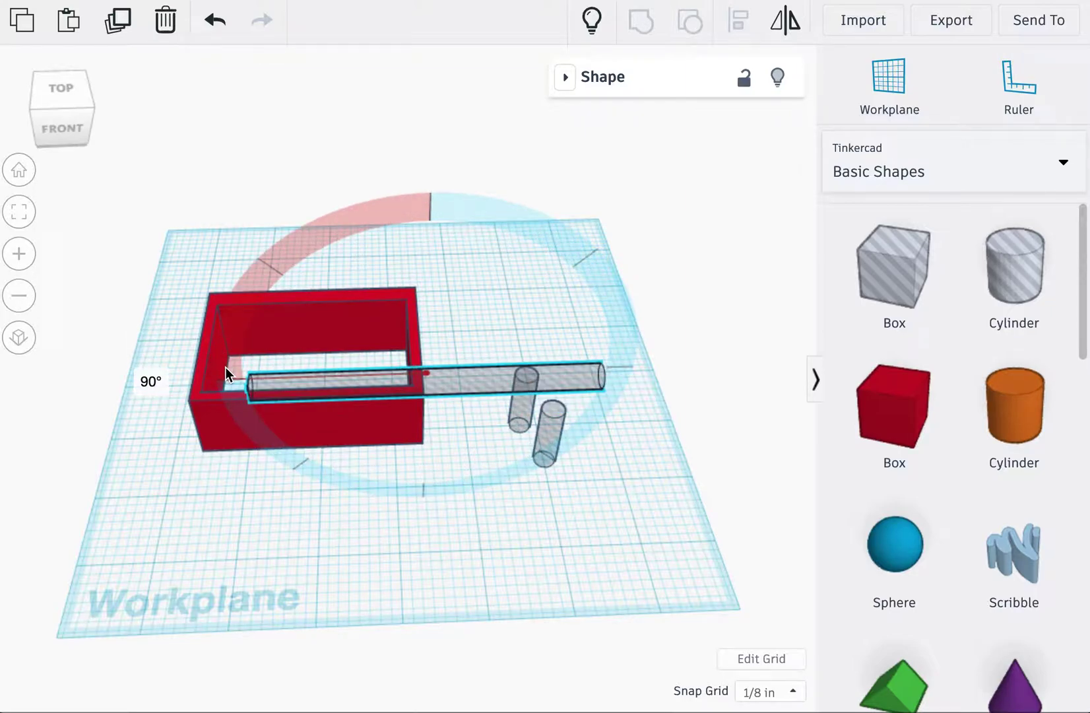
drag(225, 367, 238, 372)
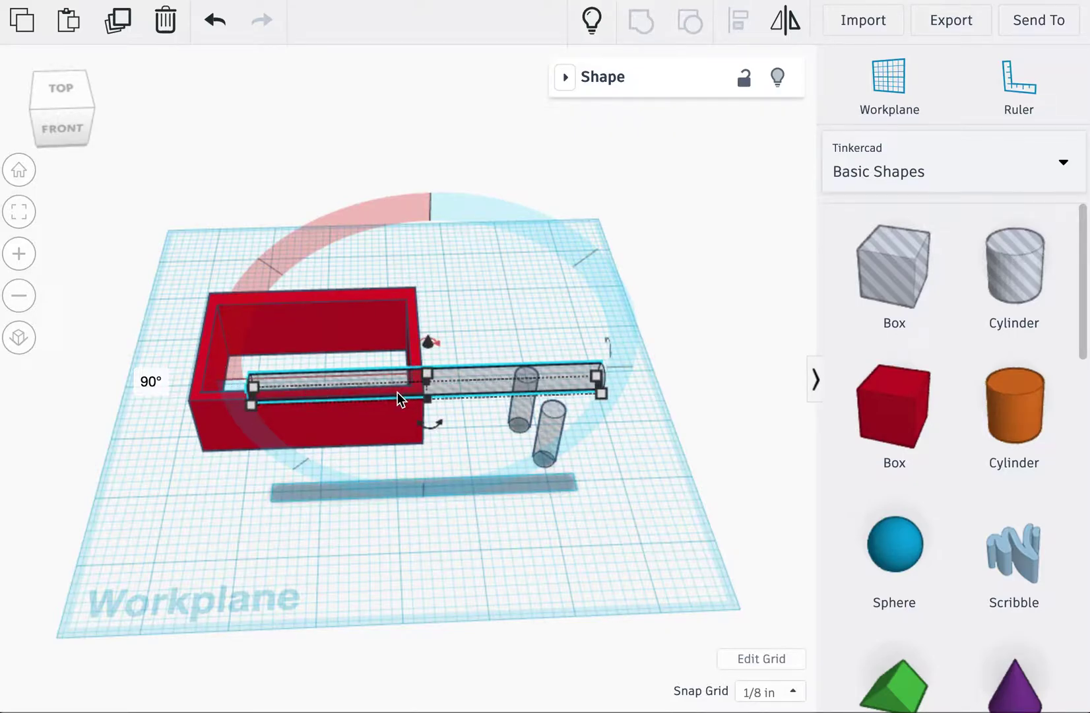
drag(398, 395, 270, 338)
right_drag(183, 514, 684, 512)
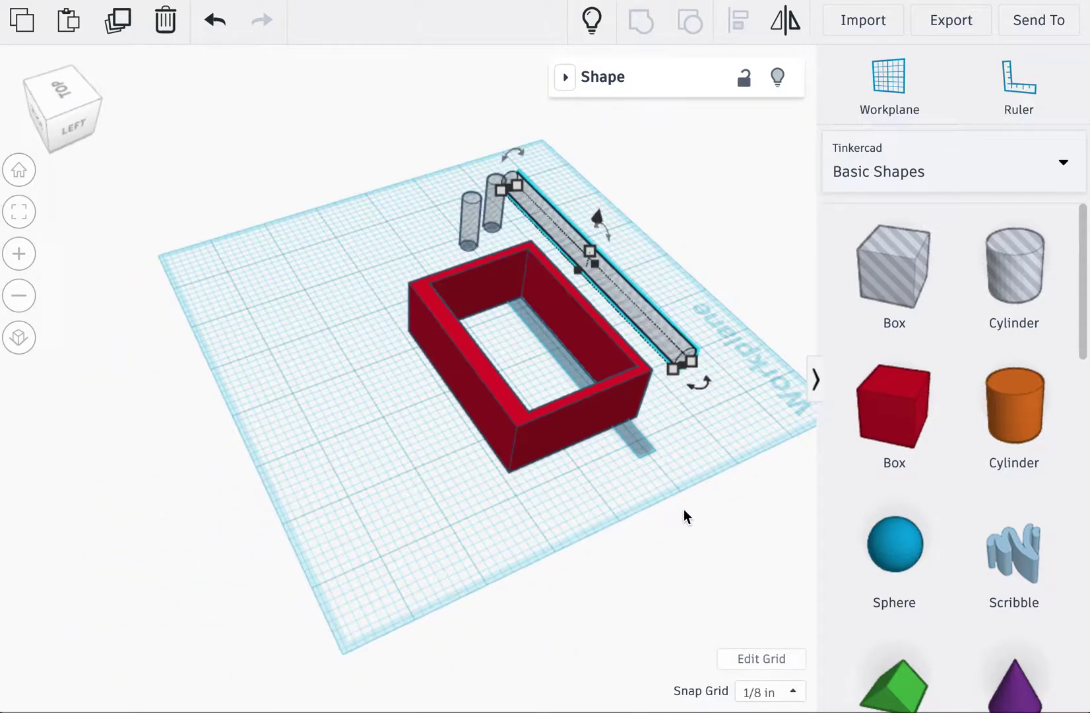
- Centre the long hole cylinder on the frame and lower it lengthwise through the box
drag(696, 517, 593, 293)
right_drag(726, 336, 706, 323)
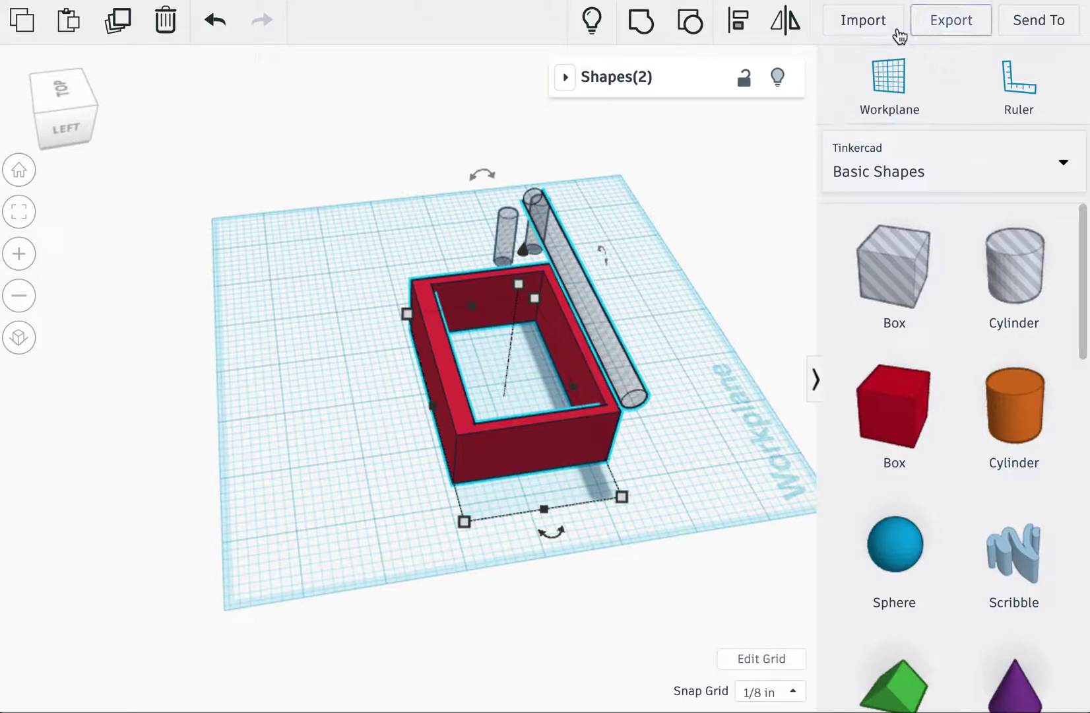
click(738, 21)
click(552, 532)
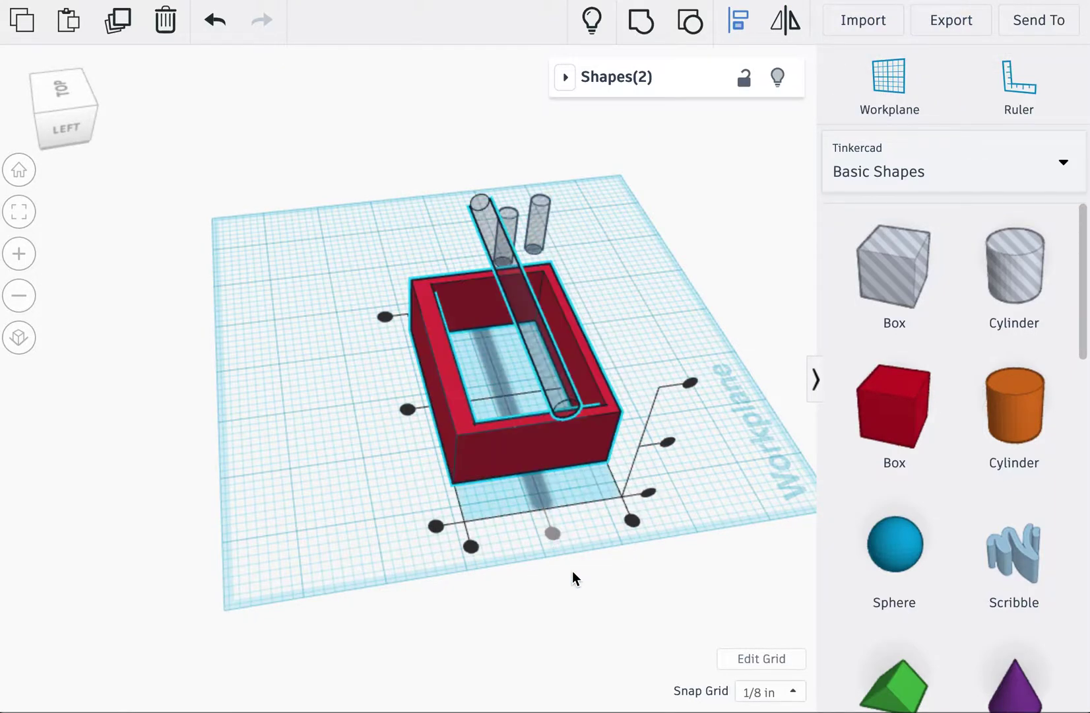
mouse_move(572, 577)
right_down()
mouse_move(536, 577)
mouse_move(554, 584)
right_up()
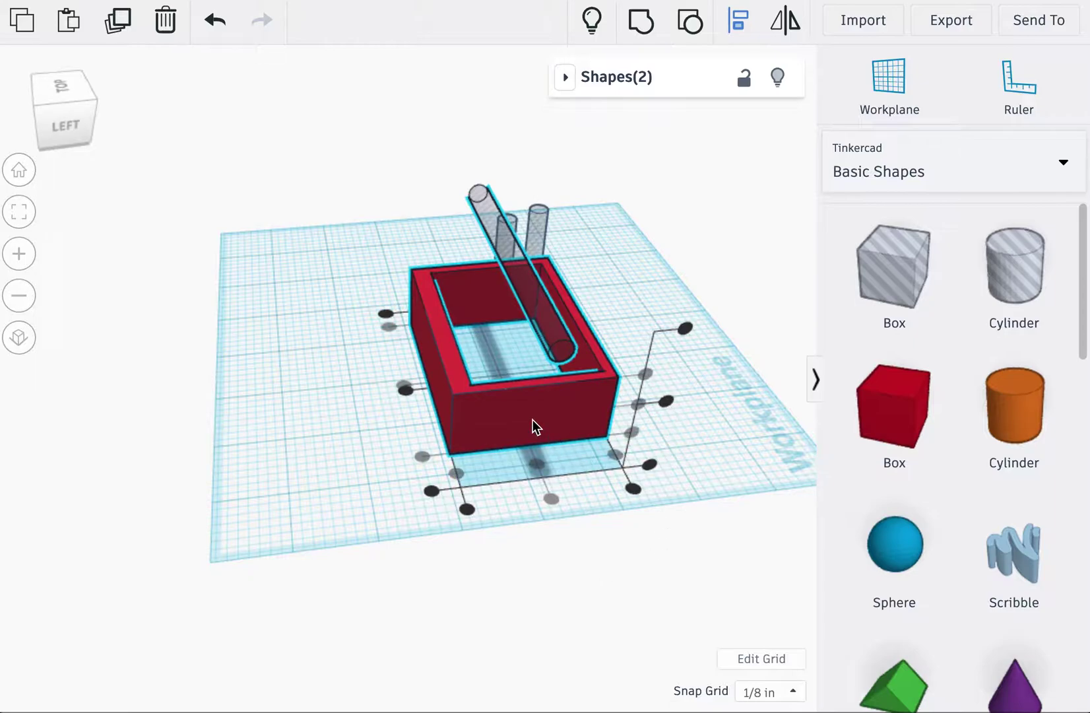
drag(608, 479, 641, 414)
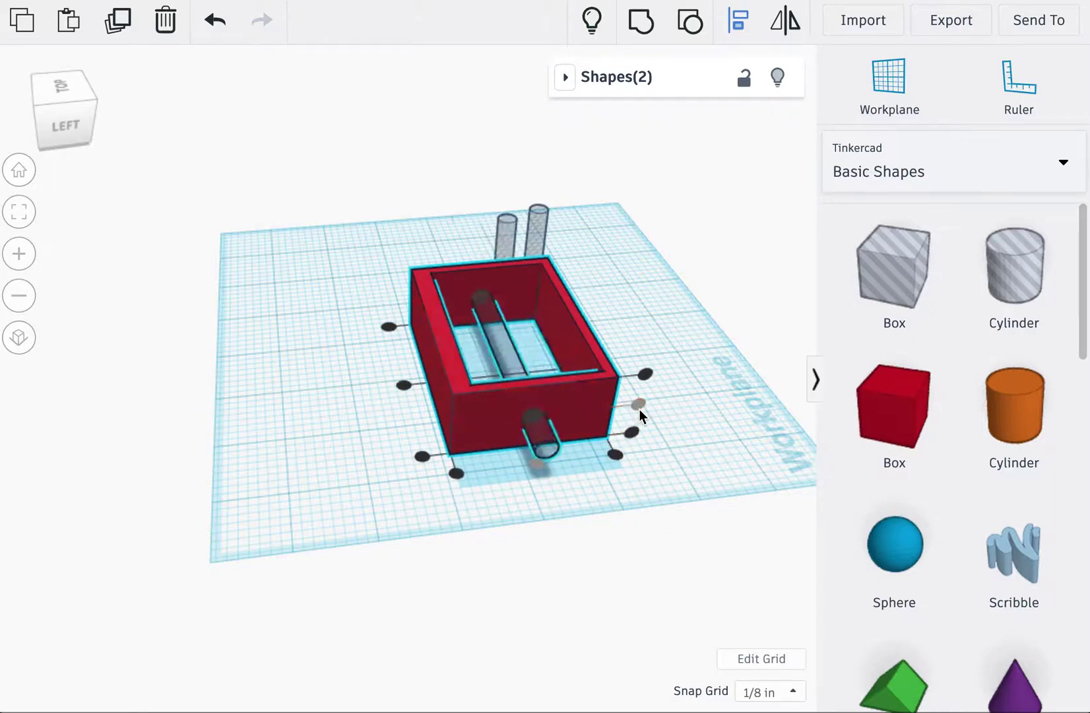
click(689, 543)
right_drag(690, 543, 660, 578)
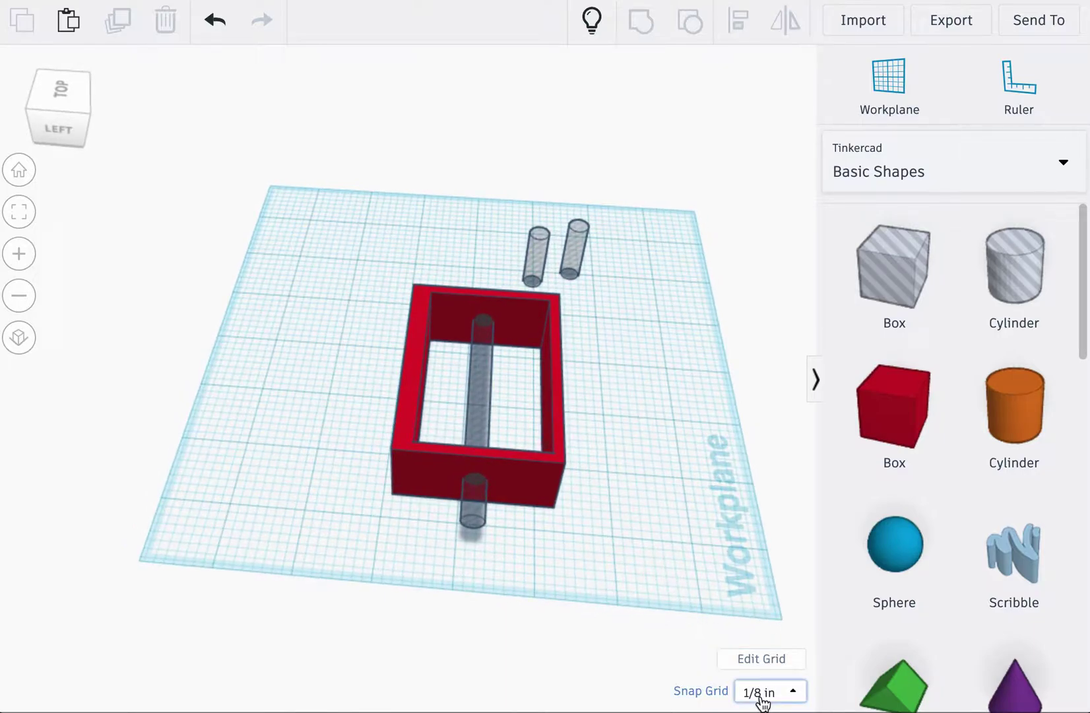
scroll(551, 597, up, 1)
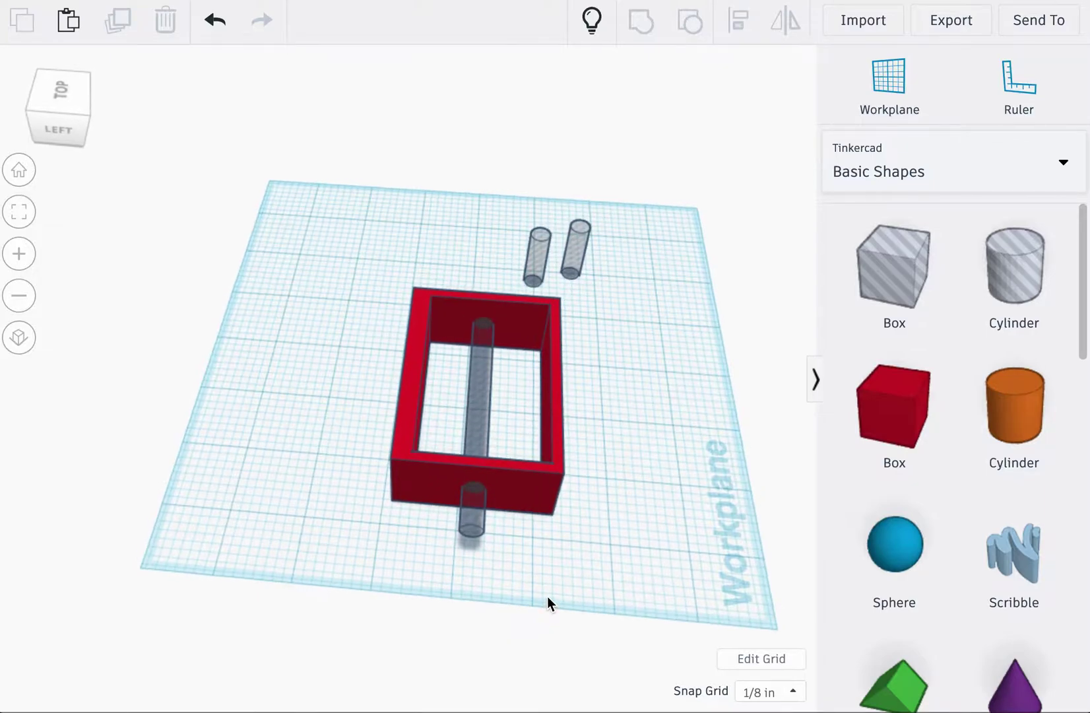
right_drag(463, 525, 479, 549)
click(467, 526)
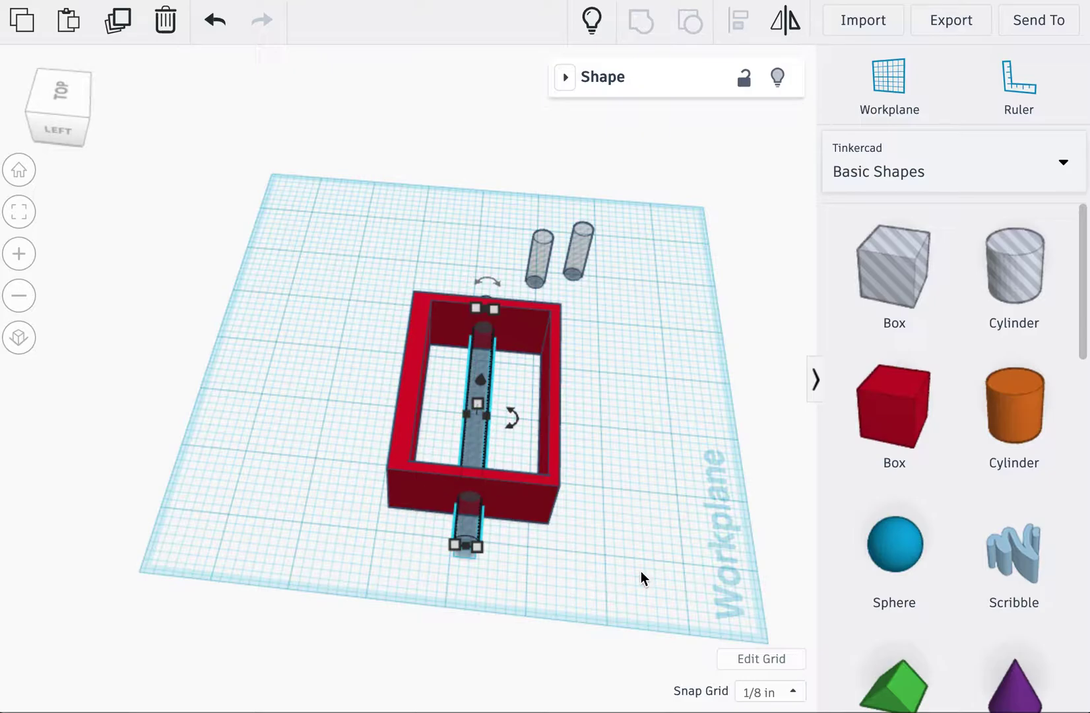
right_drag(640, 571, 537, 567)
click(522, 538)
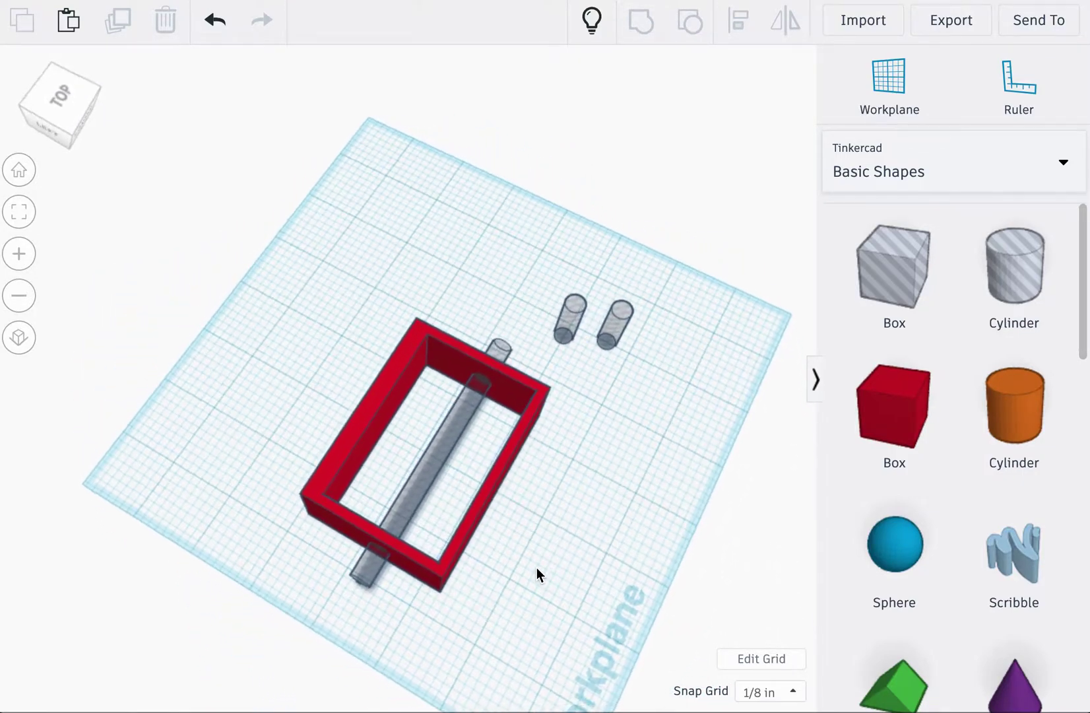
right_drag(641, 524, 543, 453)
- Rotate the small hole cylinder -90° onto its side
click(506, 481)
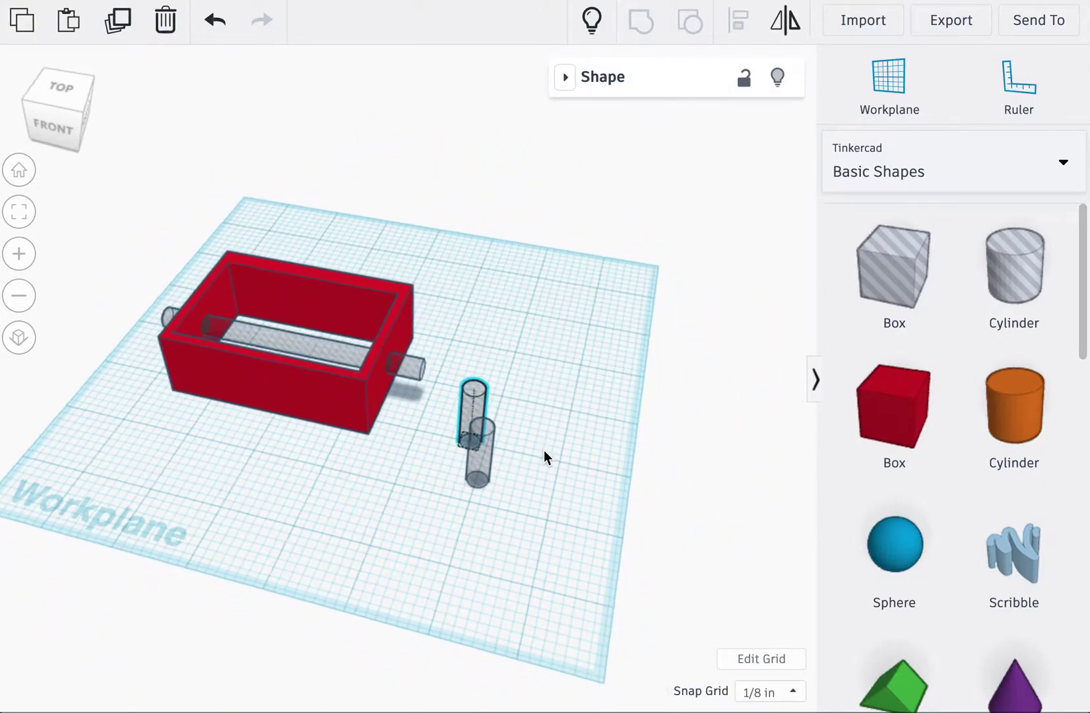
click(494, 489)
click(474, 430)
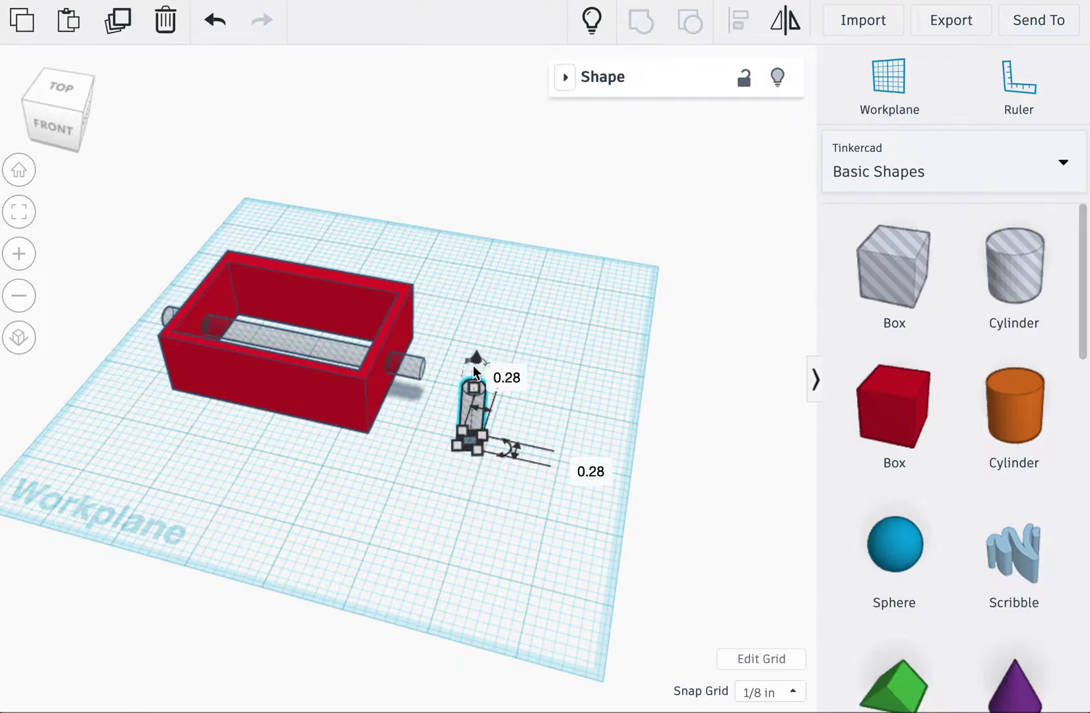
right_drag(474, 364, 362, 360)
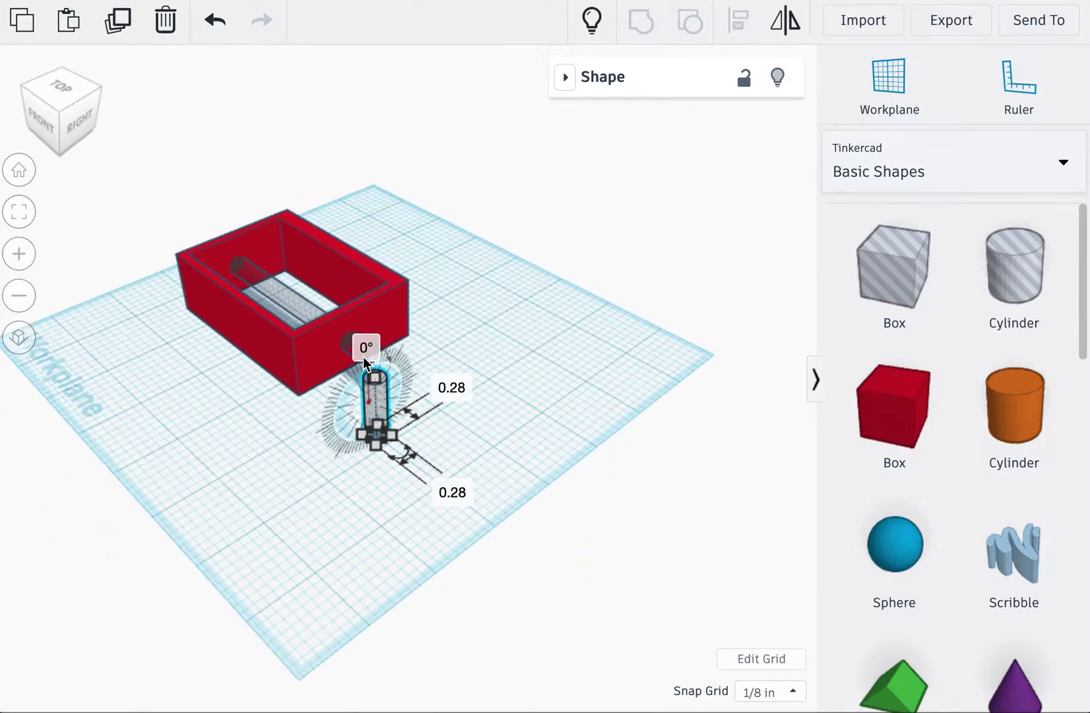
drag(363, 361, 431, 371)
right_drag(437, 478, 478, 470)
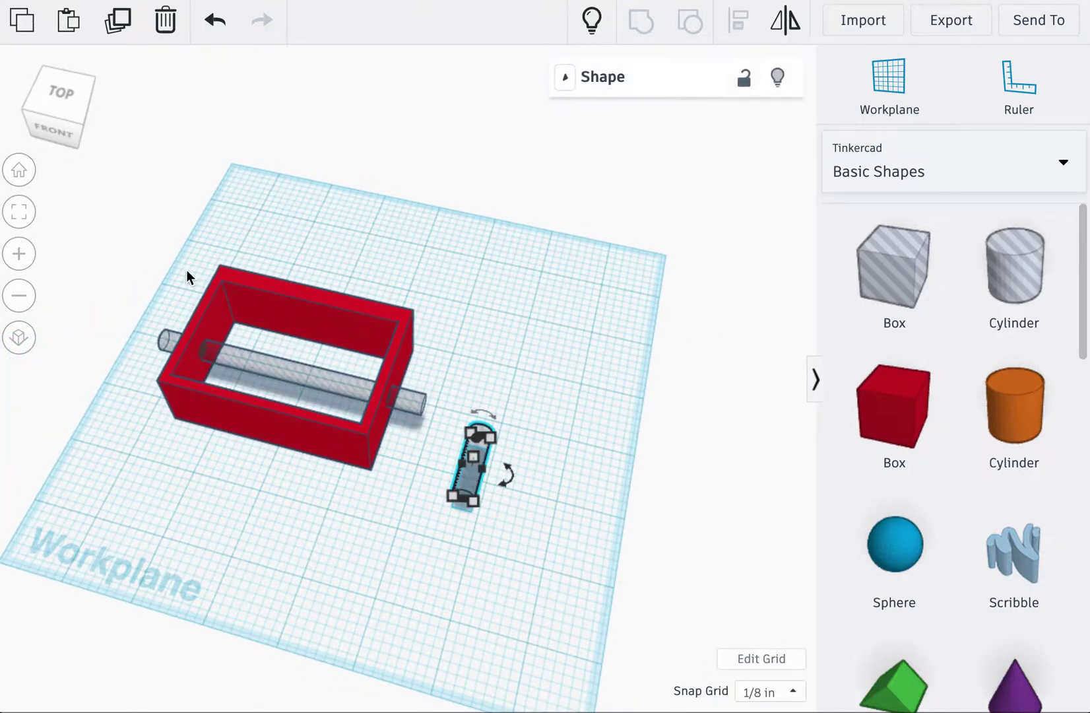
- Duplicate the rotated cylinder, place the copy beside it, and select both
click(23, 25)
click(68, 21)
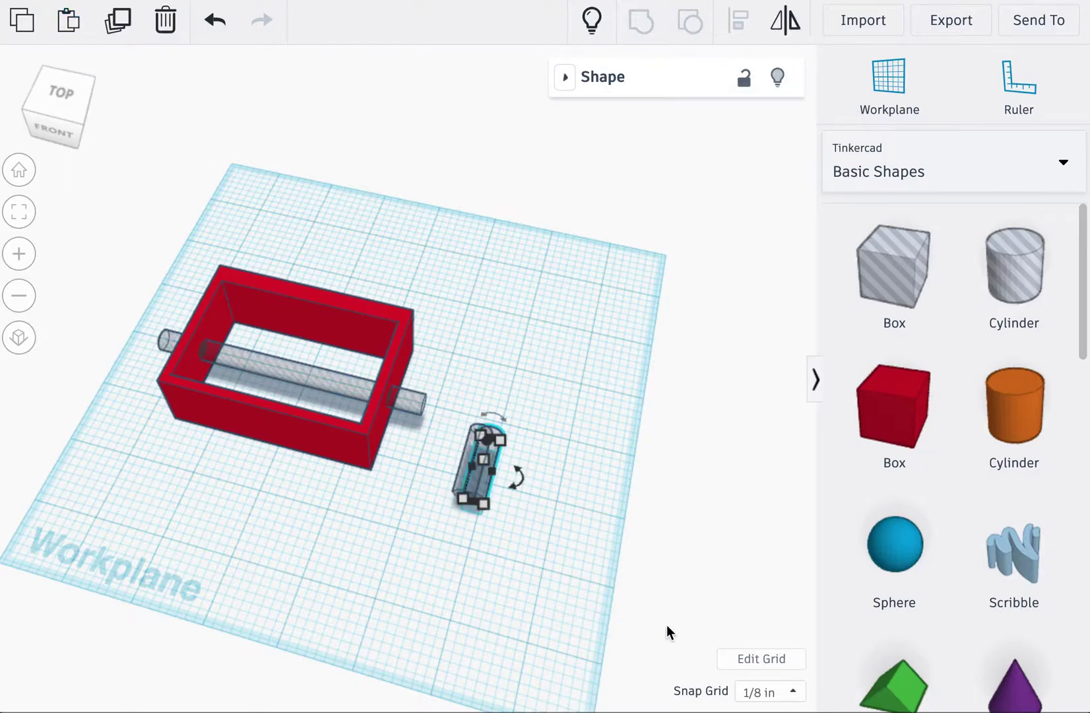
drag(483, 492, 516, 493)
click(521, 589)
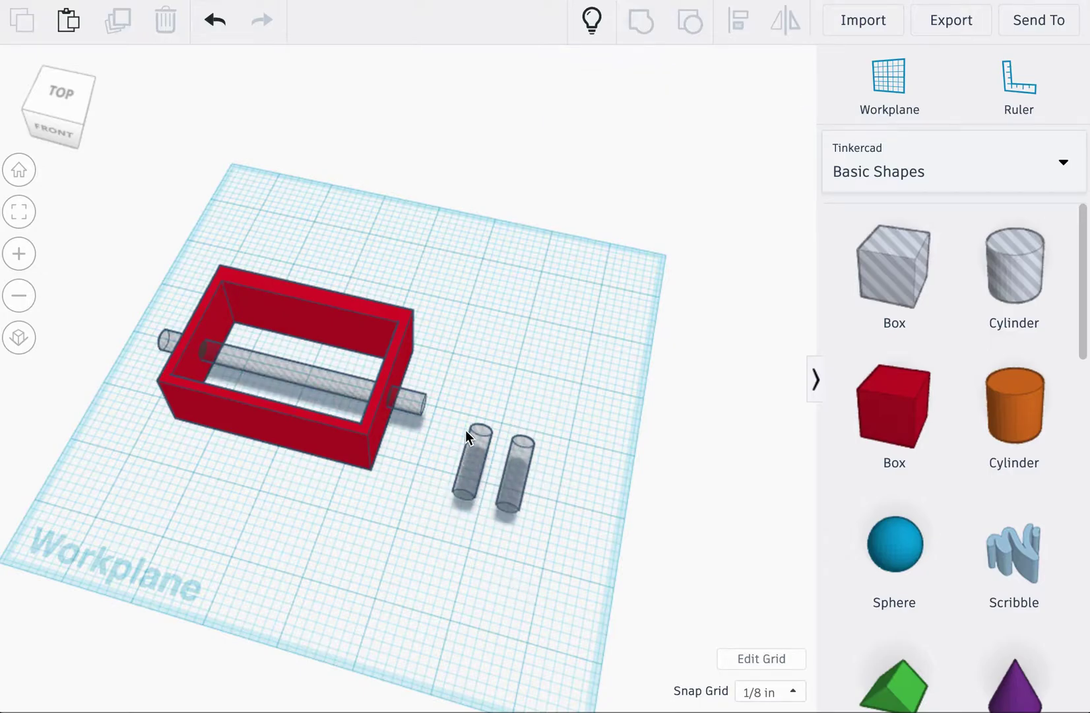
drag(465, 431, 573, 518)
- Move the two small cylinders into the frame's wall and bottom-align them with the frame
drag(511, 494, 326, 325)
right_drag(487, 333, 278, 324)
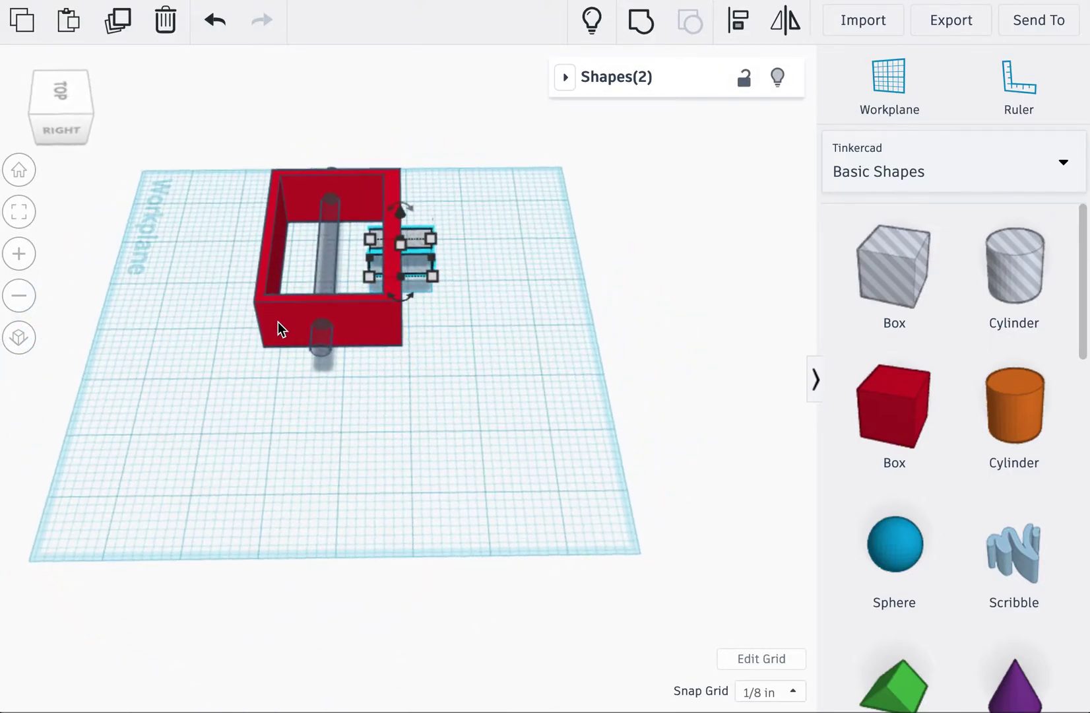
drag(480, 367, 369, 185)
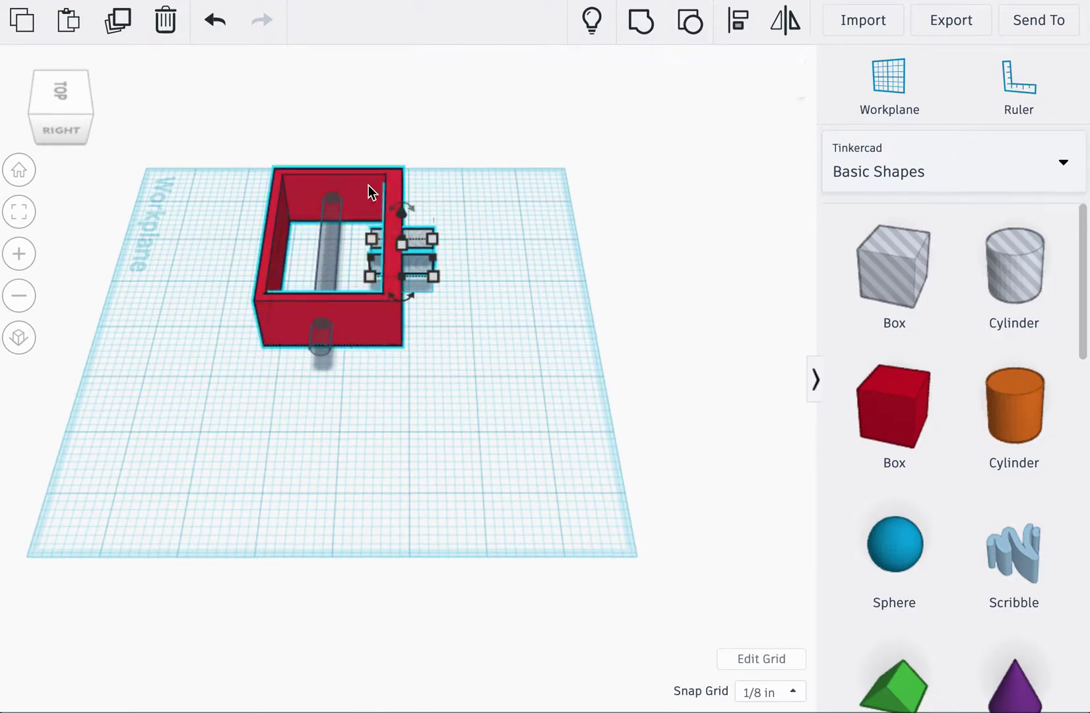
click(738, 22)
right_drag(619, 173, 326, 204)
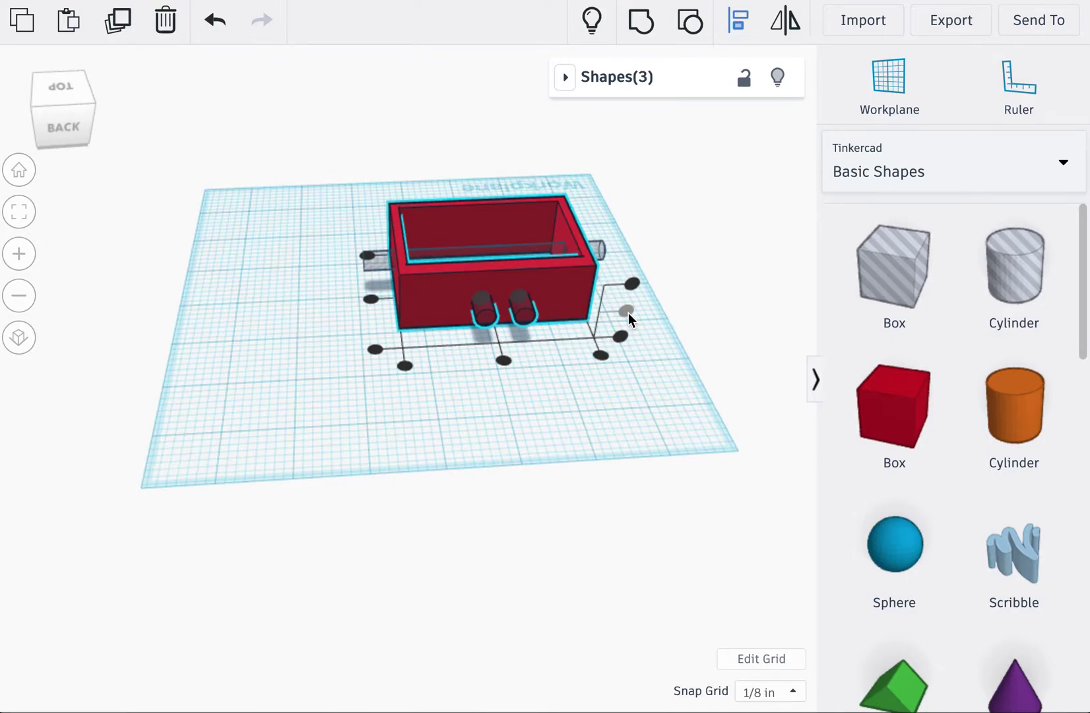
right_drag(539, 457, 518, 419)
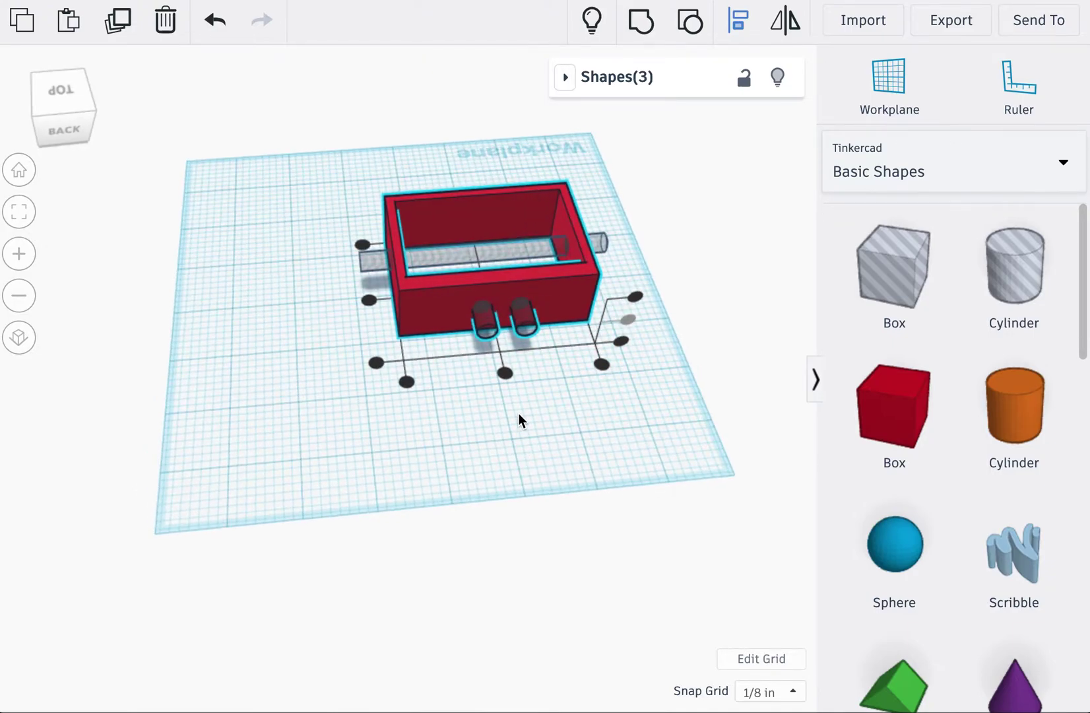
click(504, 374)
click(496, 439)
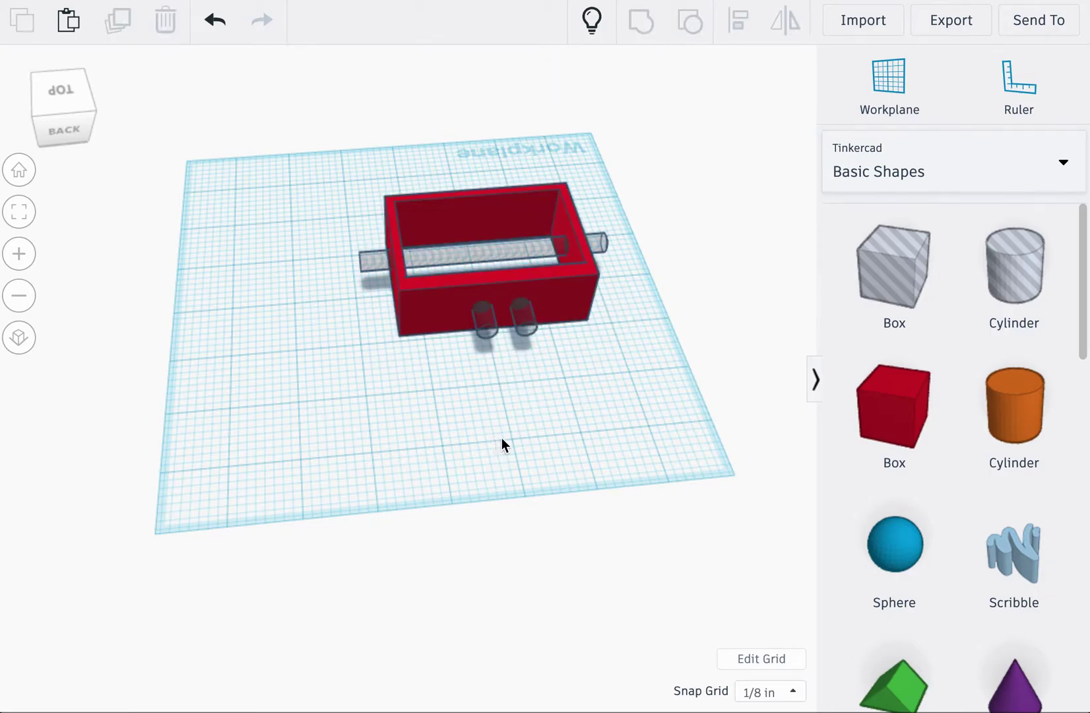
right_drag(502, 437, 485, 364)
- Nudge the left and right cylinders apart with the arrow keys
click(484, 364)
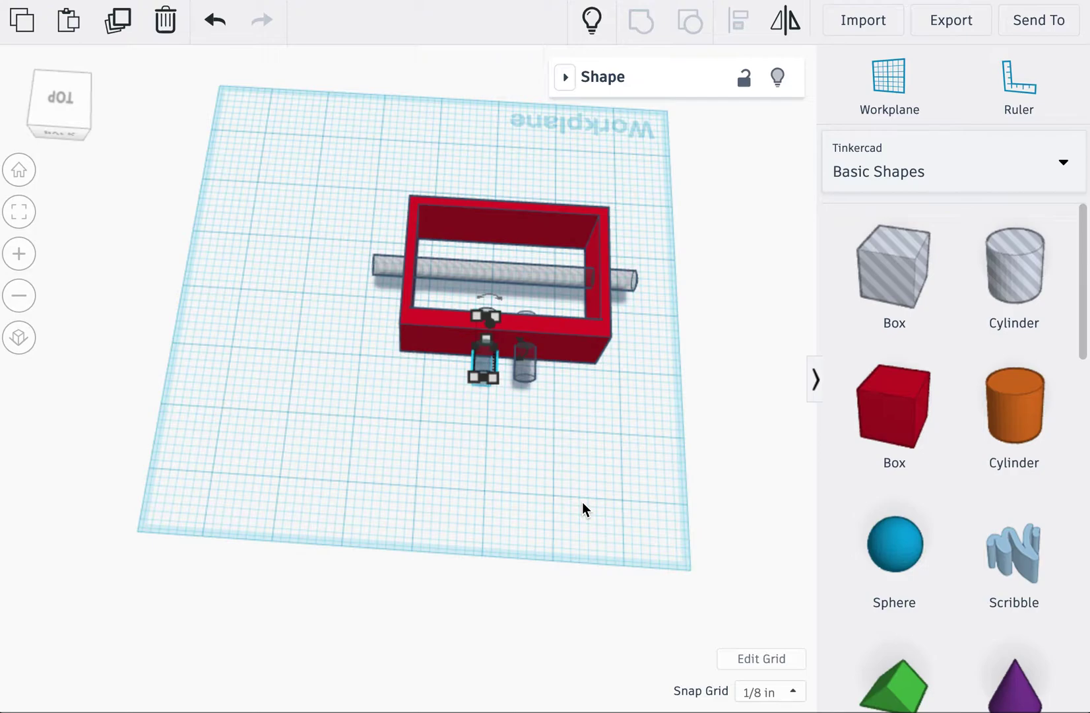
key(Left)
key(Left)
key(Left)
key(Left)
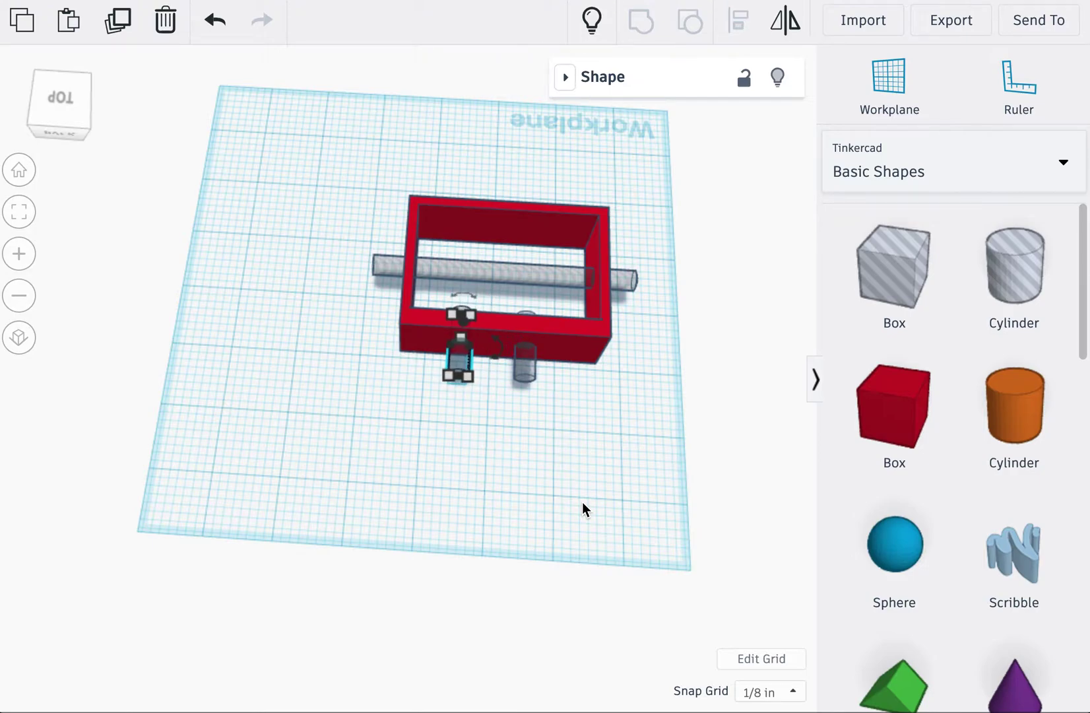
click(583, 503)
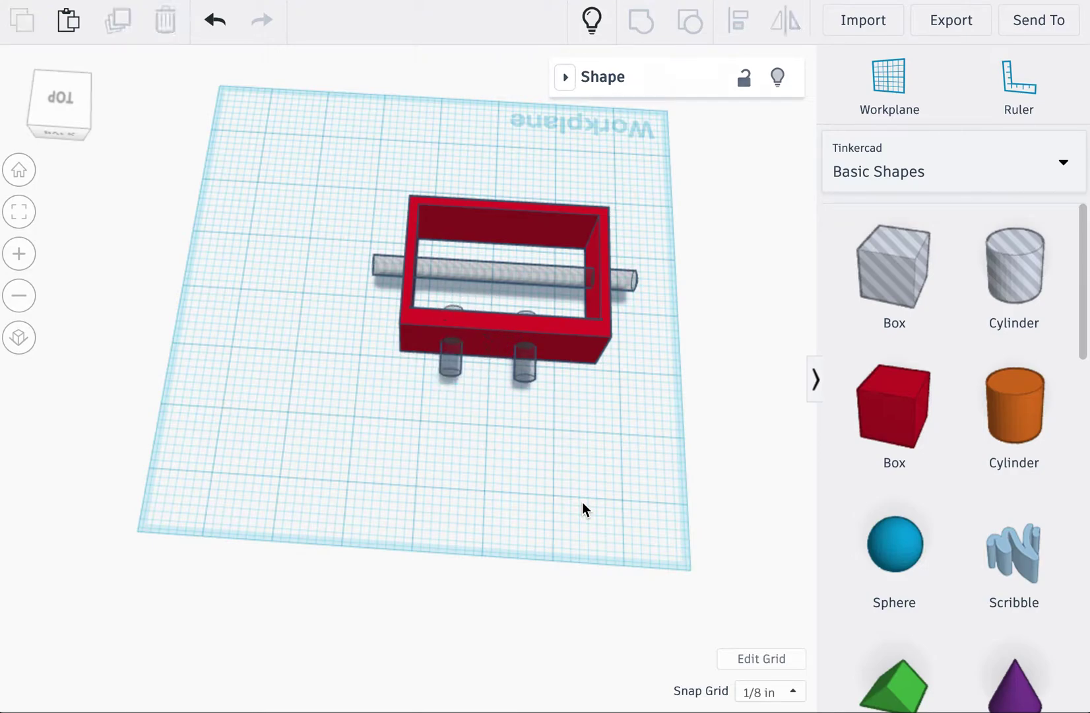
click(525, 367)
right_drag(602, 509, 600, 507)
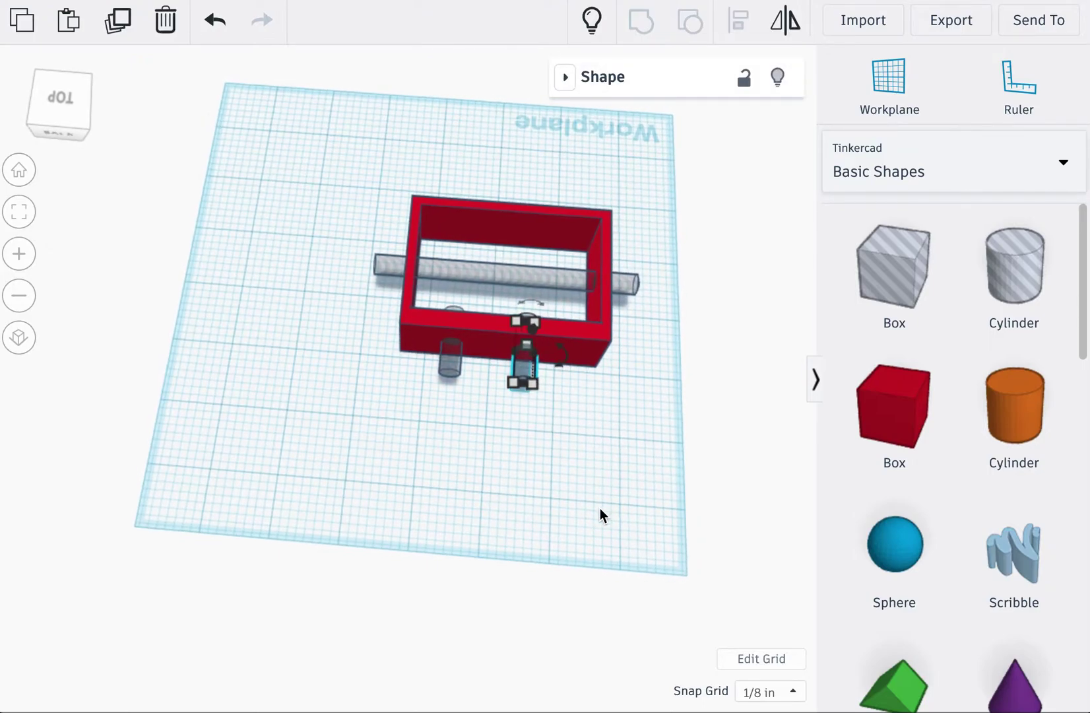
key(Right)
key(Right)
click(600, 509)
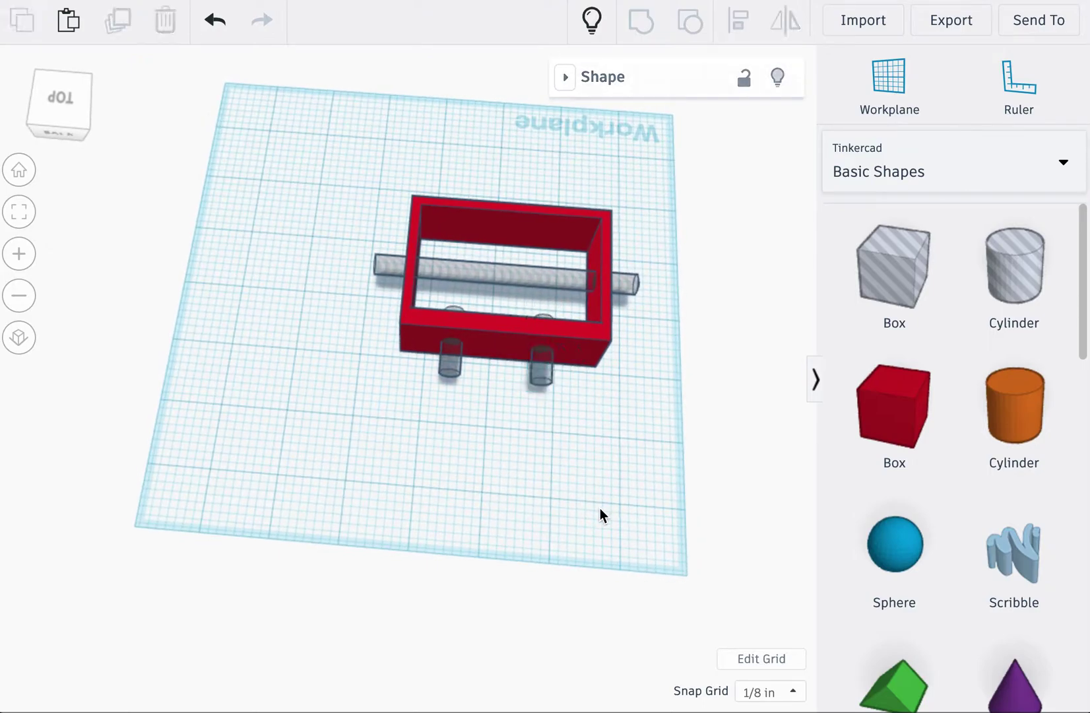
click(450, 369)
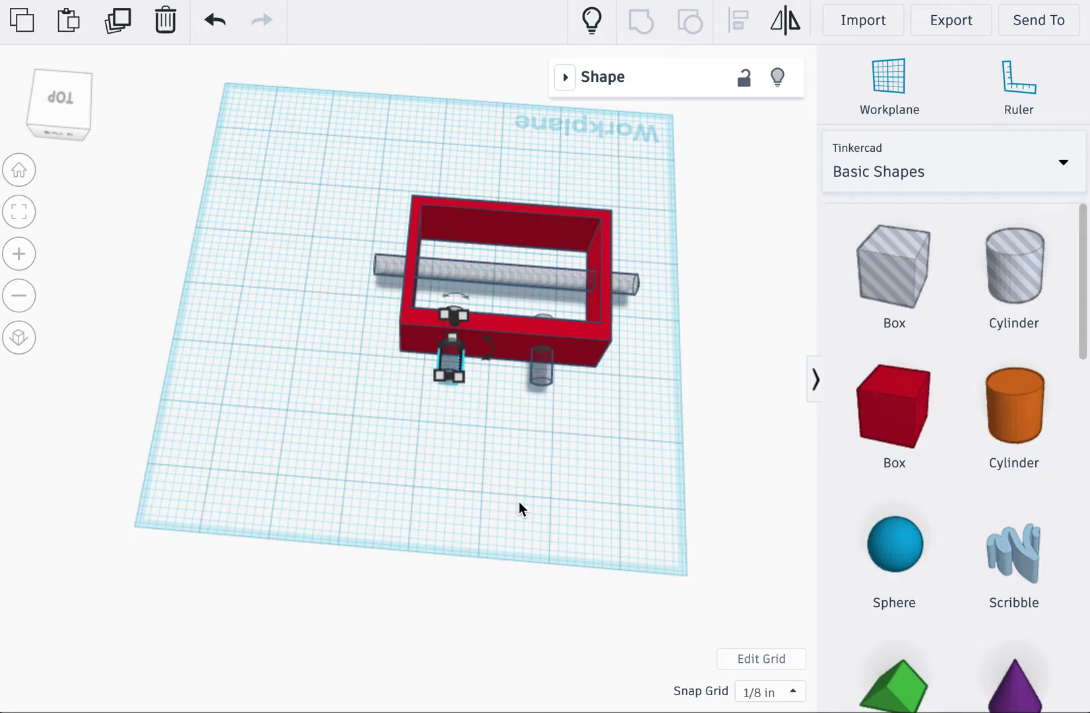
key(Right)
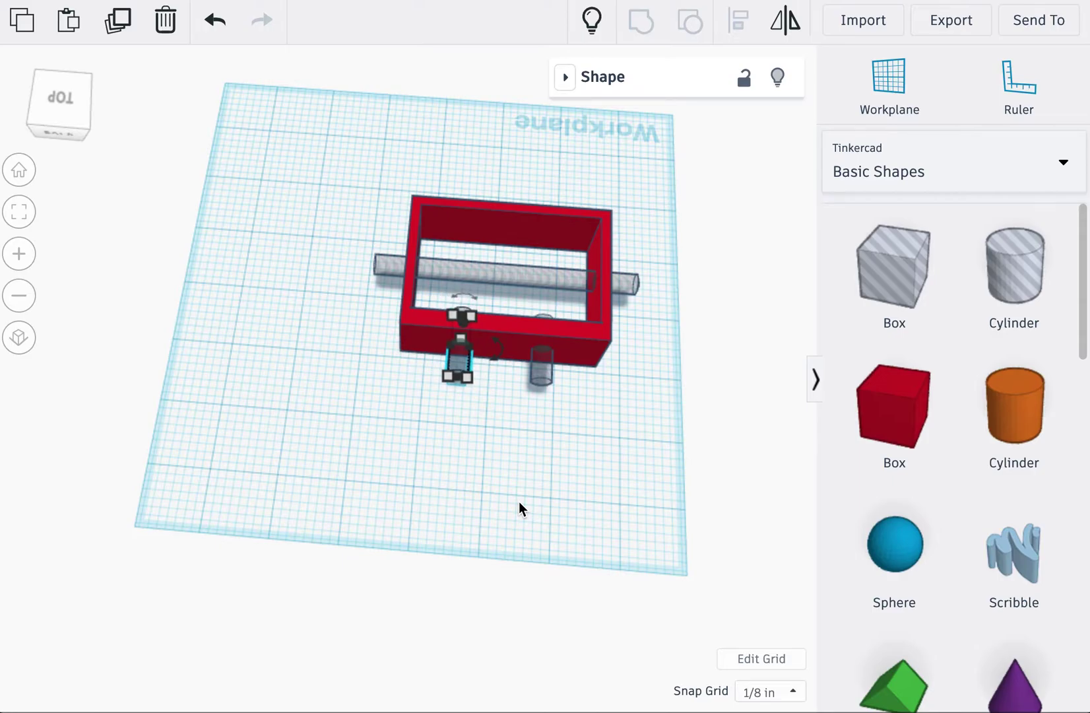
click(519, 501)
right_drag(619, 496, 360, 572)
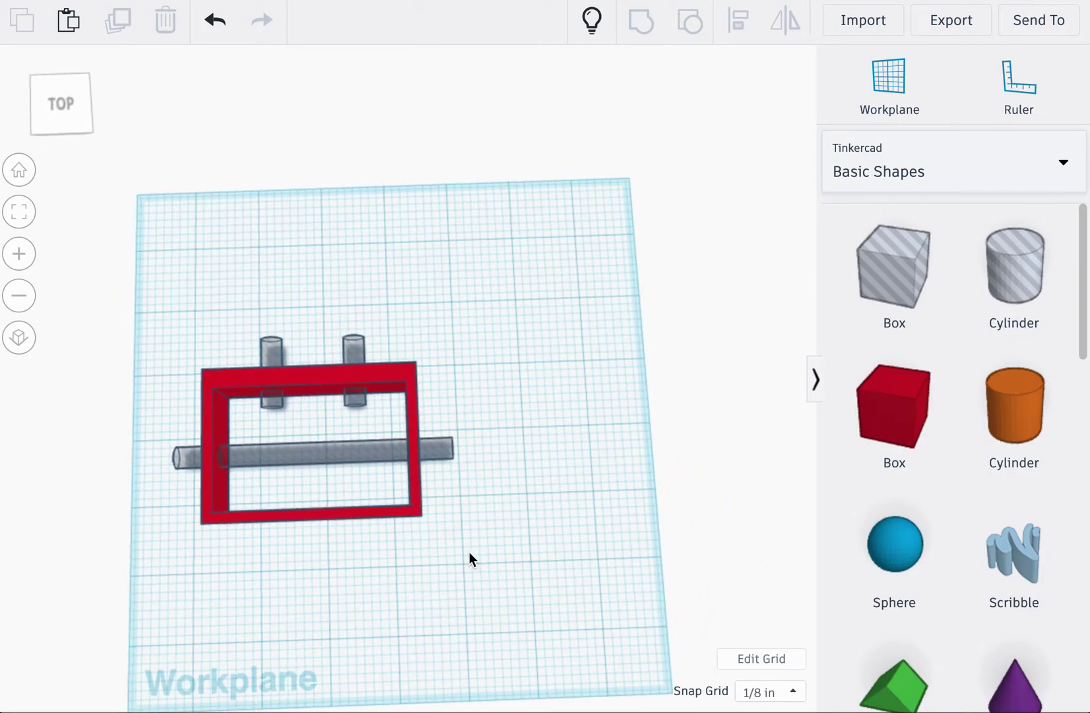
- Group the red frame with the three hole cylinders so they cut pin holes through the walls
drag(477, 557, 134, 307)
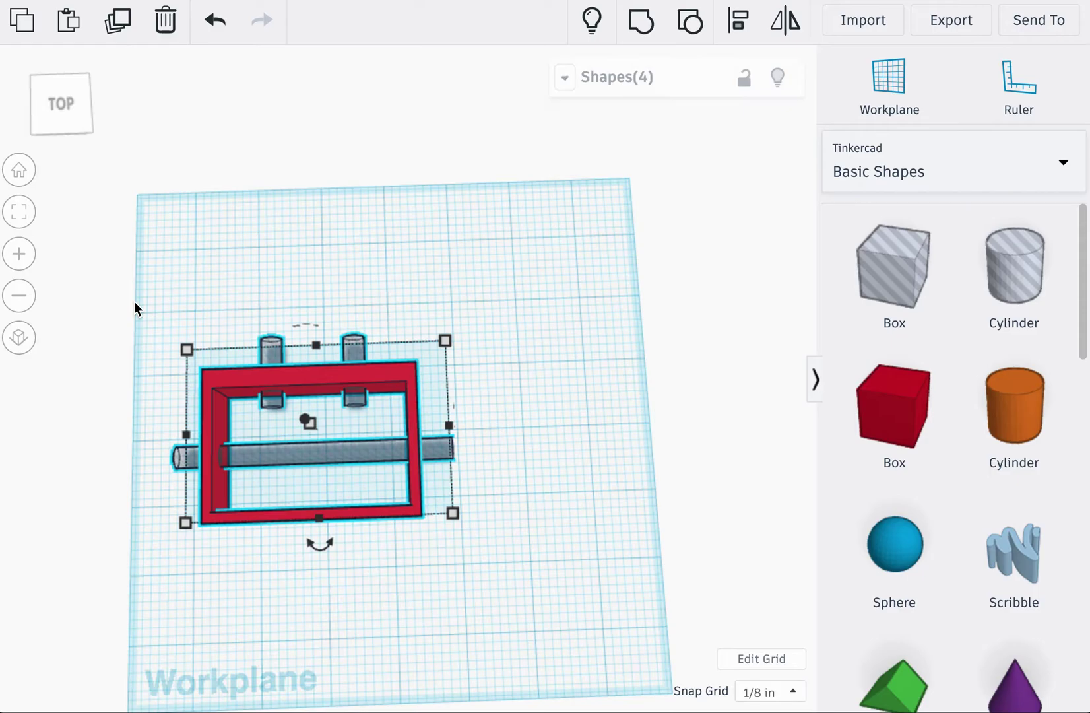
click(641, 21)
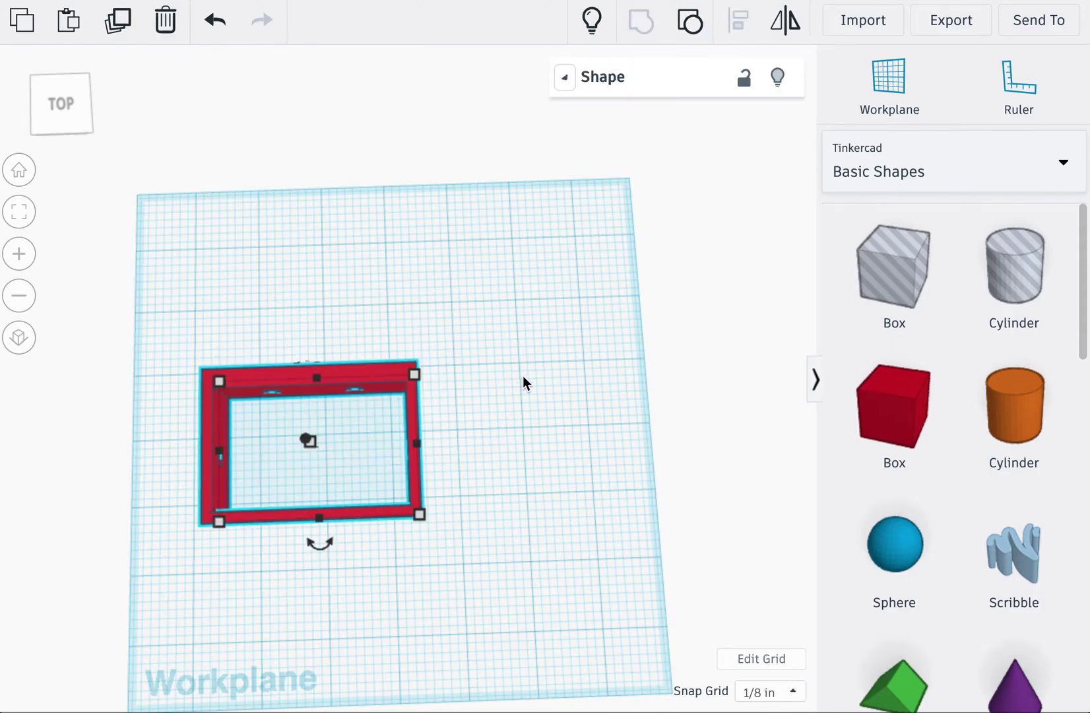
right_drag(523, 382, 392, 380)
click(460, 348)
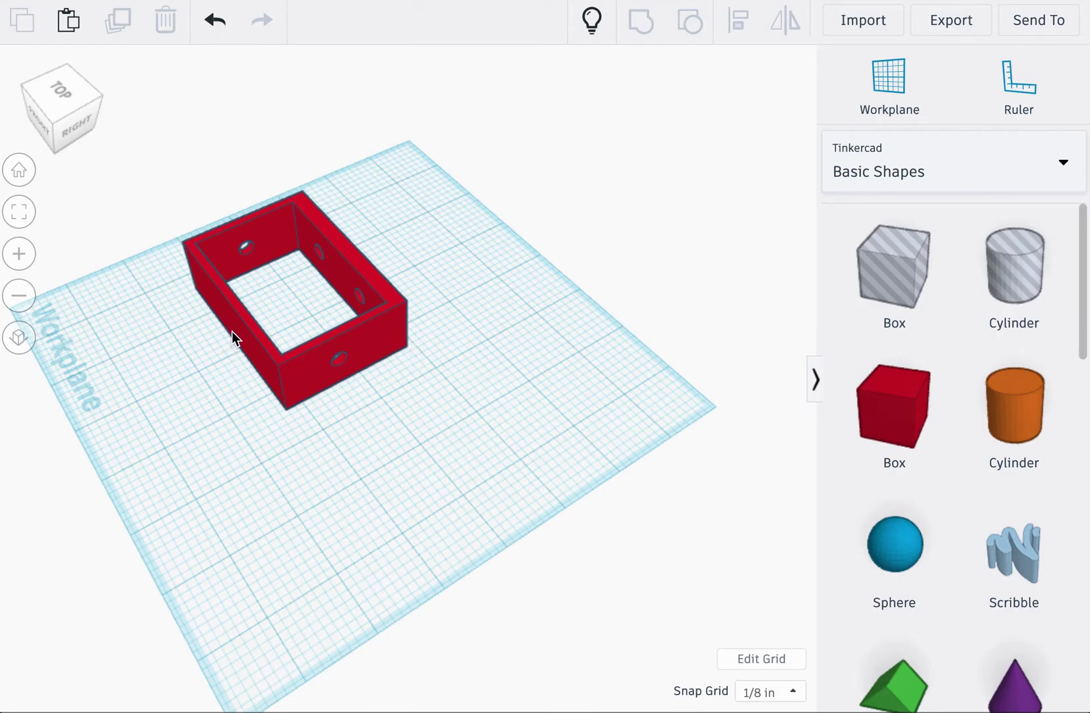
right_drag(439, 430, 420, 305)
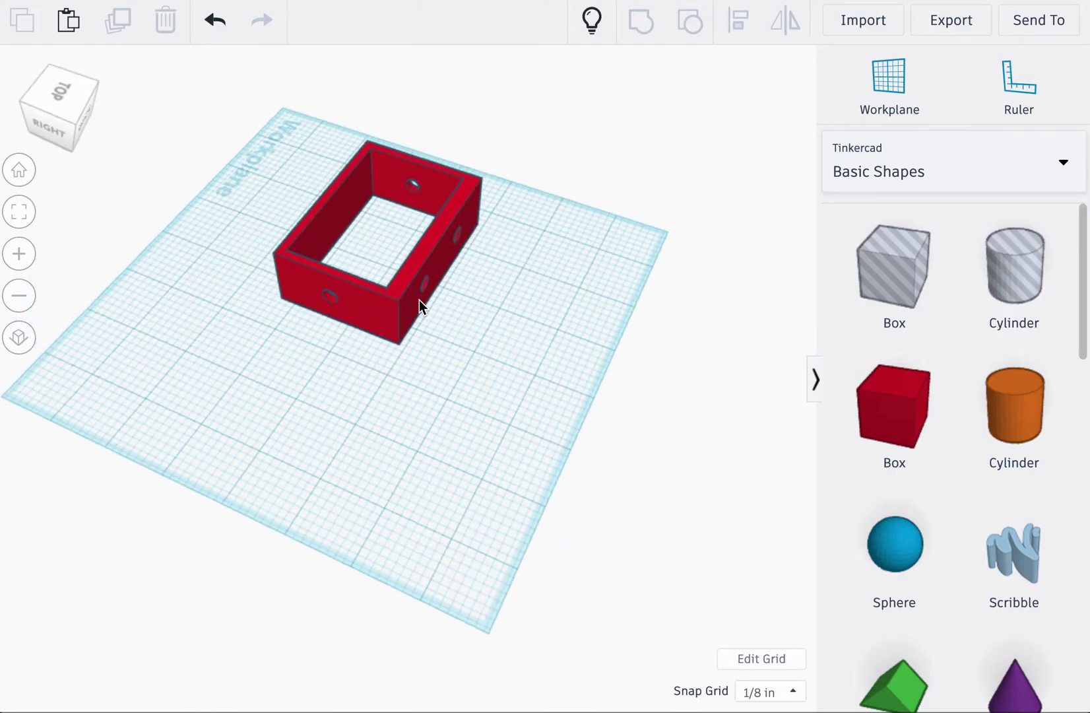
right_drag(348, 409, 602, 421)
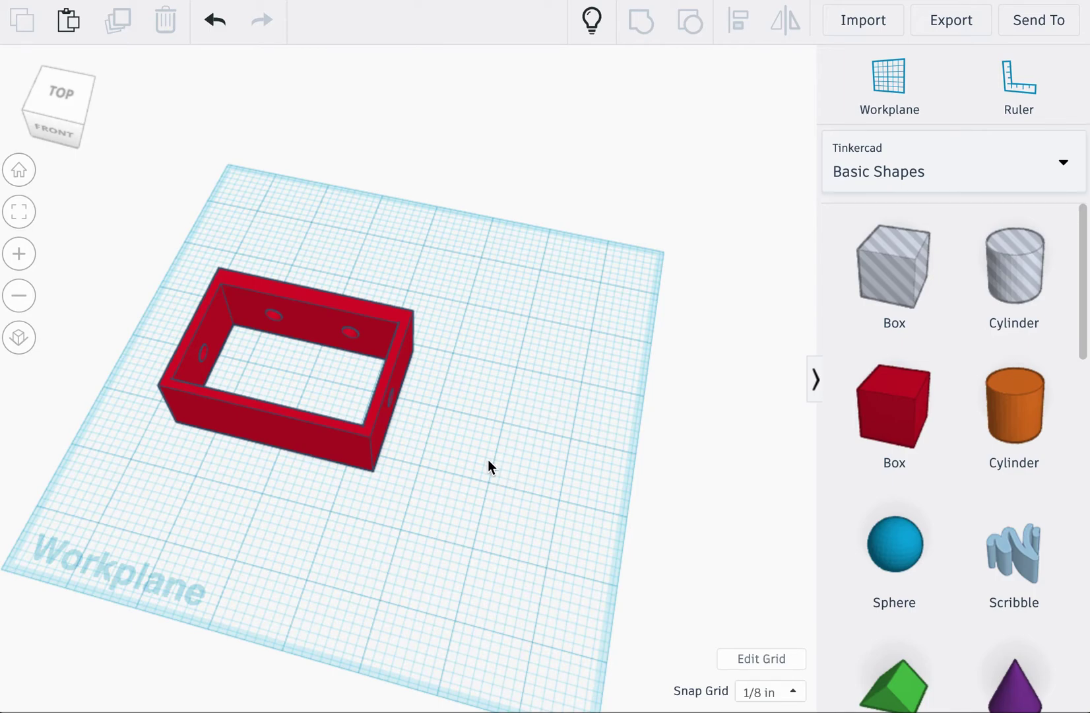
- Export the holed frame as an .STL file
drag(496, 537, 129, 226)
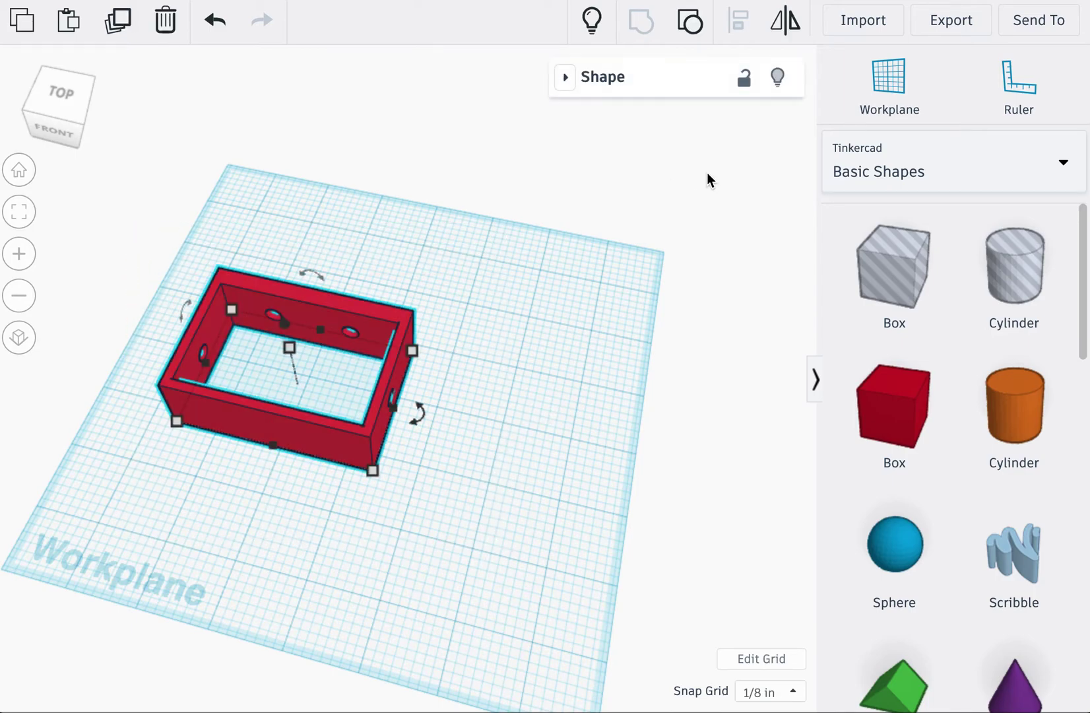
click(944, 28)
click(648, 354)
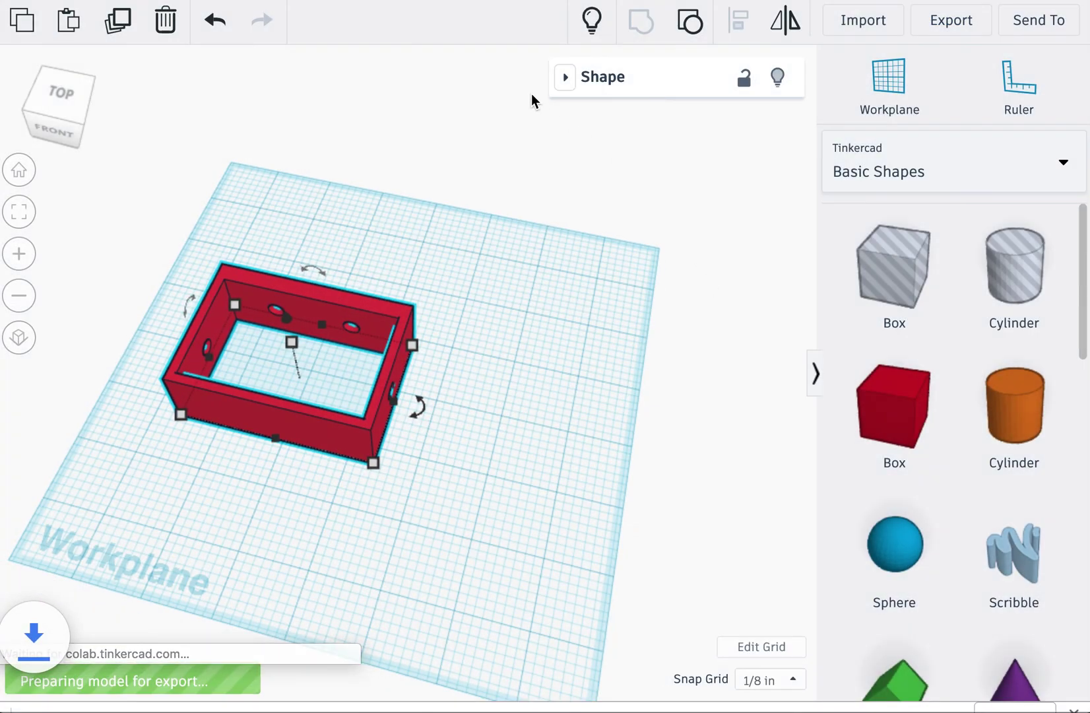